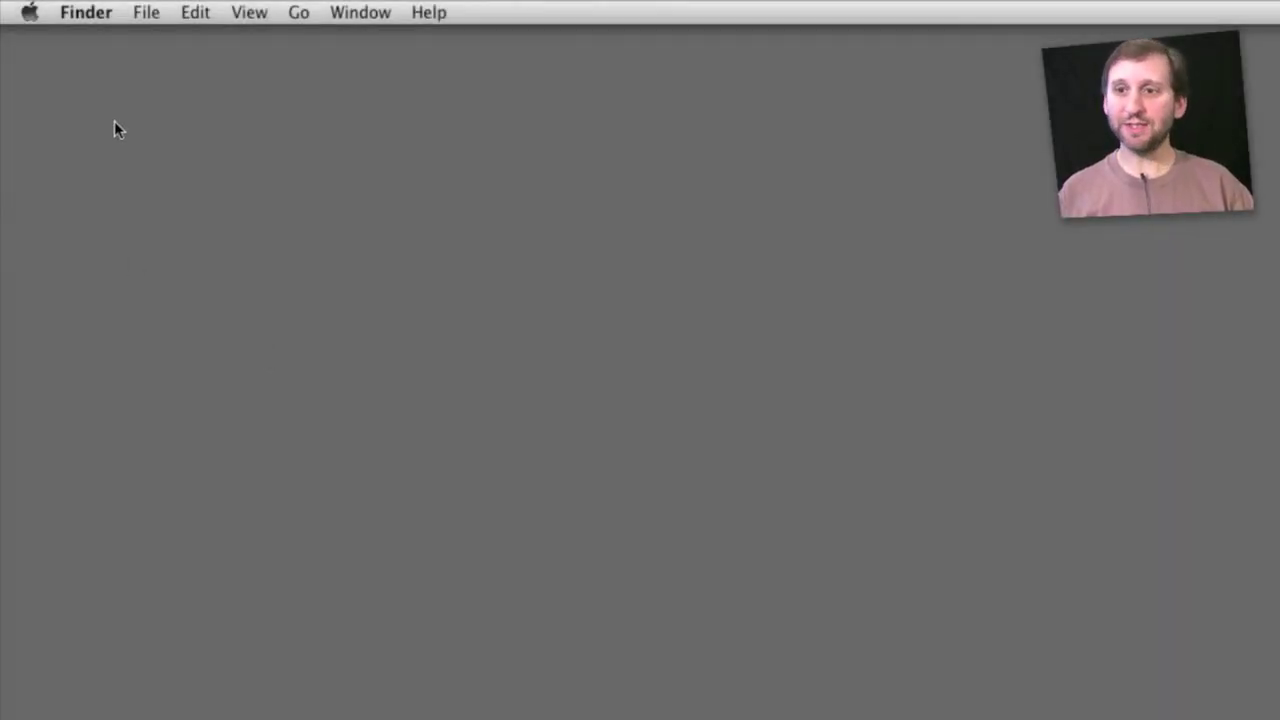
Reach the Desktop & Screen Saver pane via System Preferences, then via the desktop's Change Desktop Background.
click(30, 12)
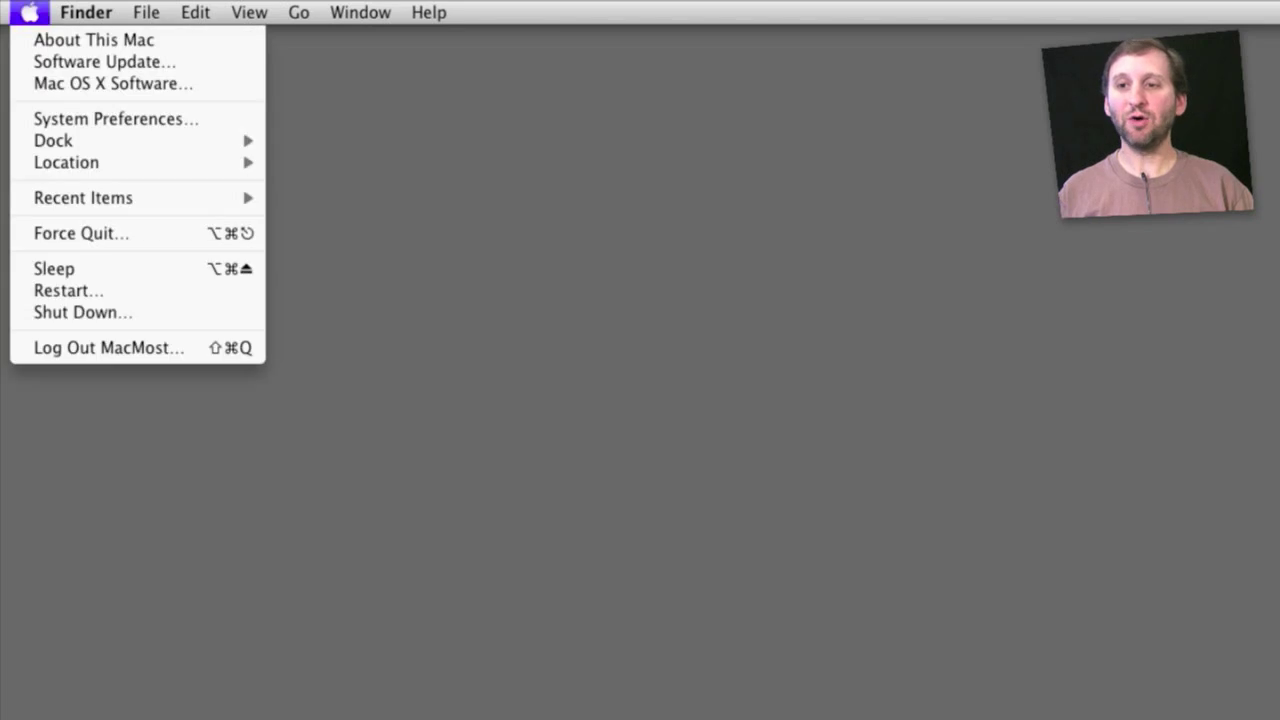
click(75, 120)
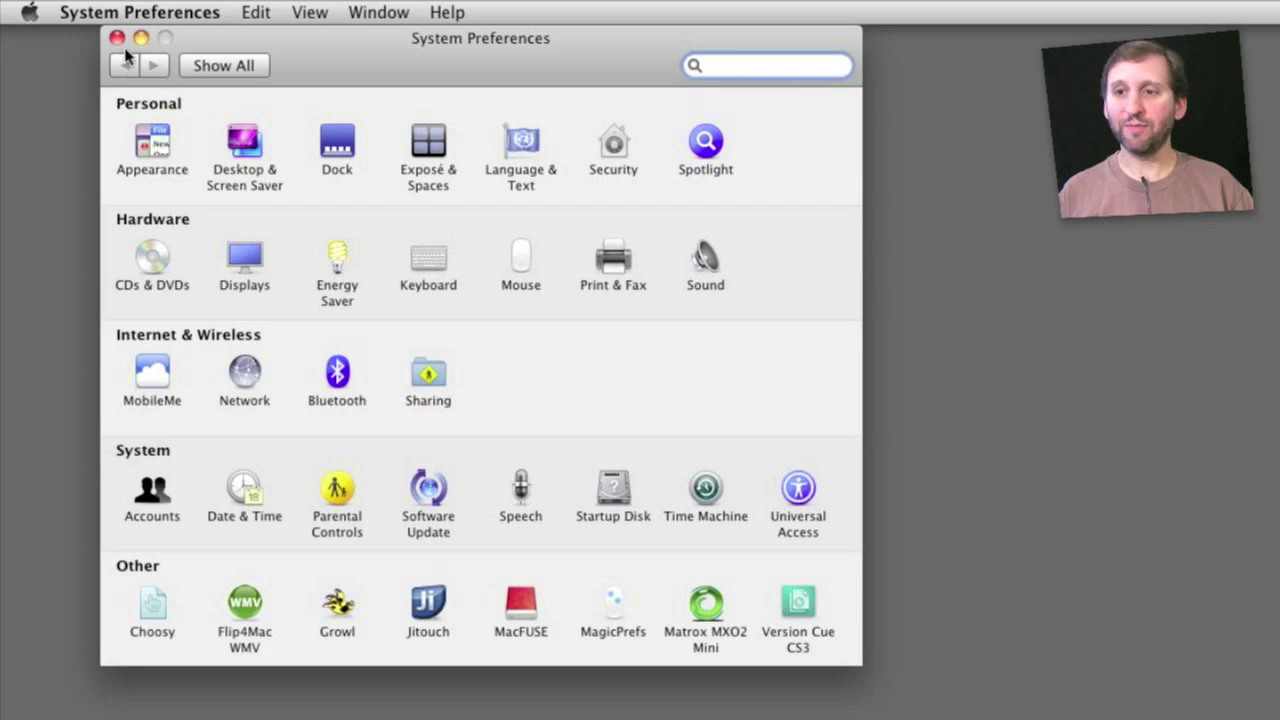
click(243, 152)
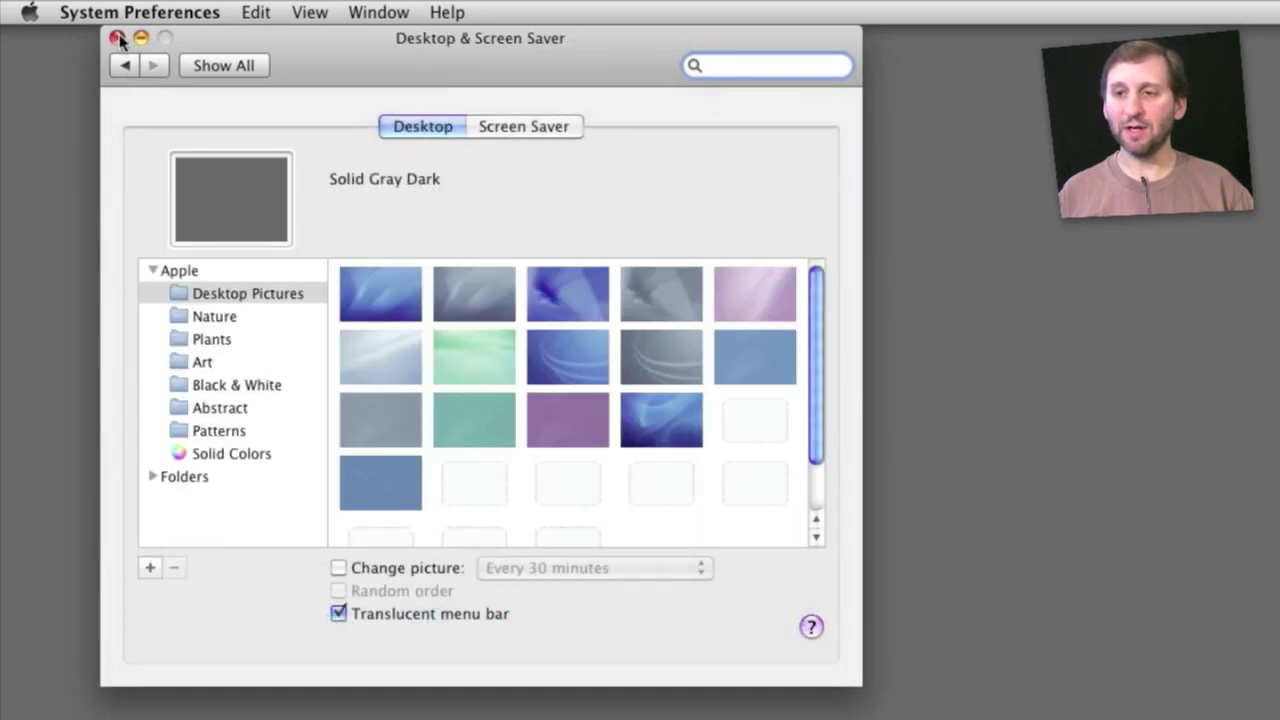
click(117, 38)
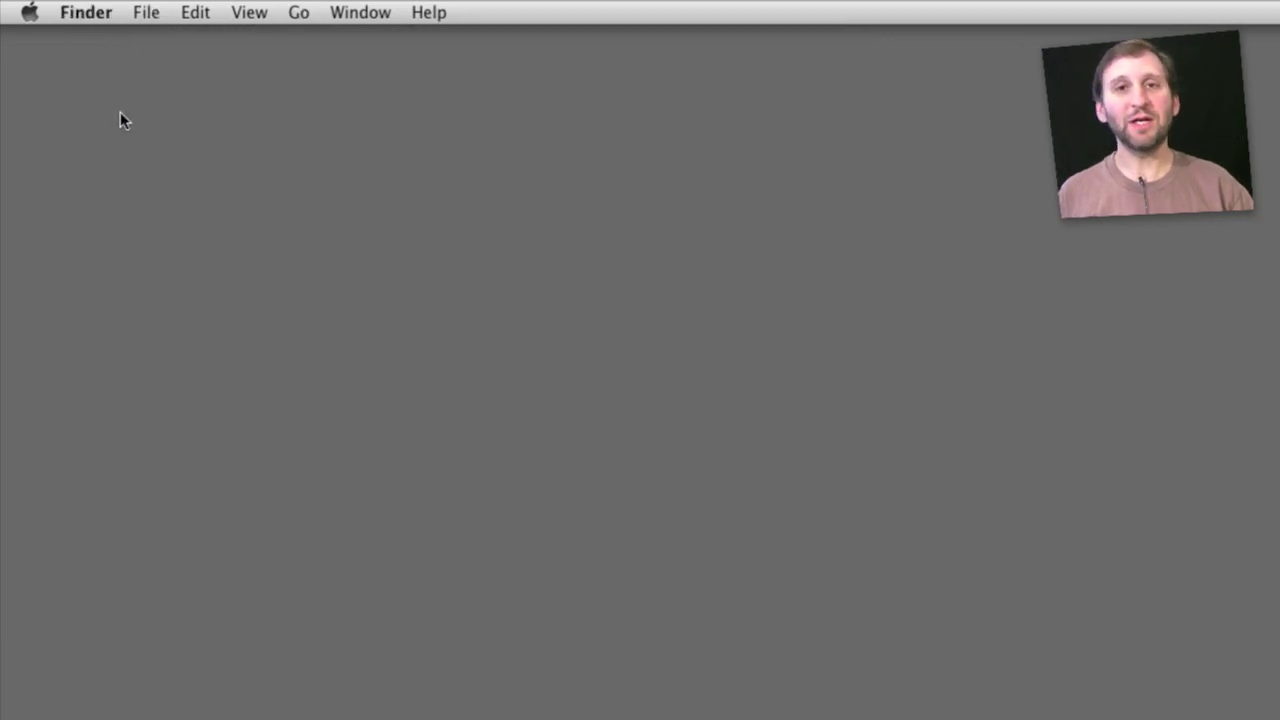
right_click(120, 111)
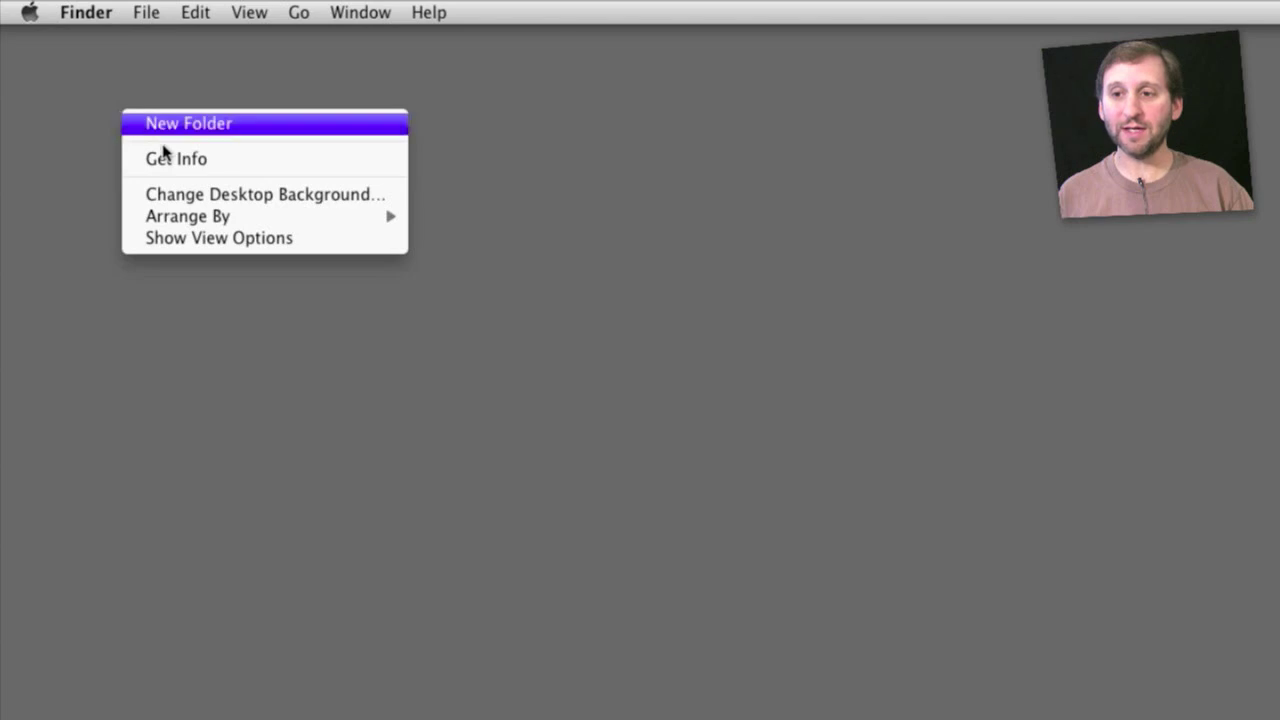
click(186, 198)
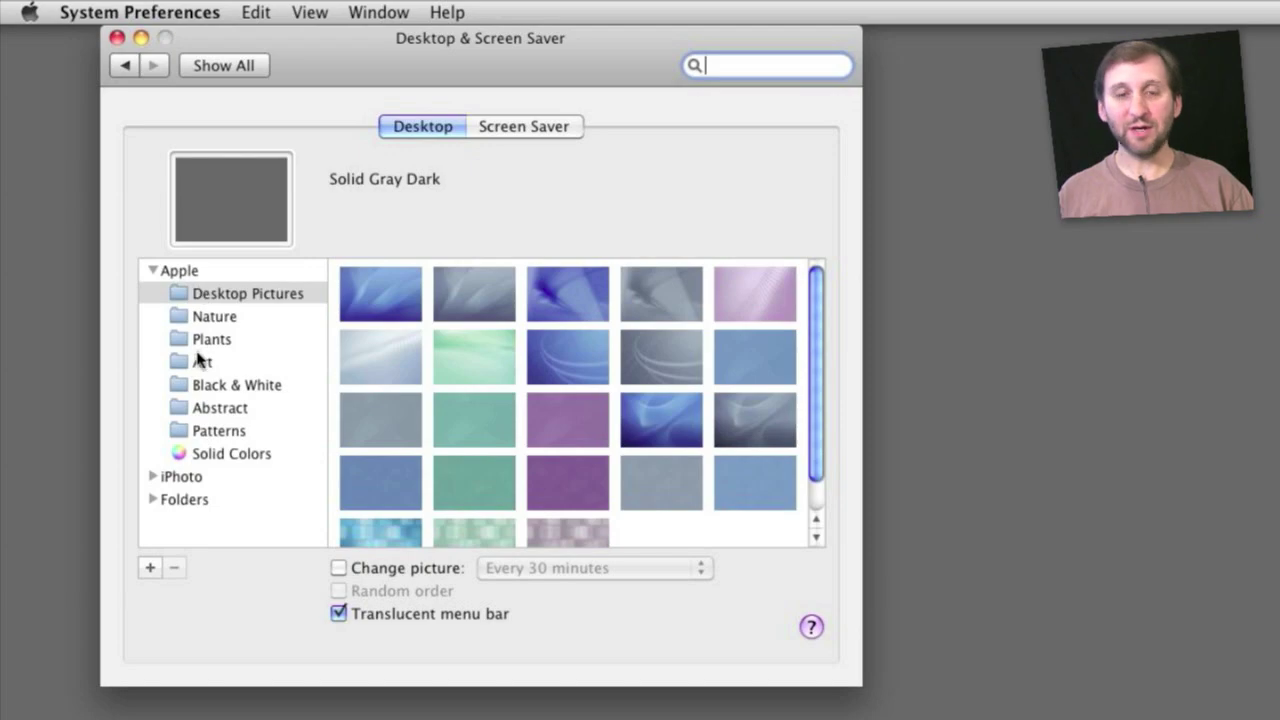
Preview the Nature, Plants, Art and Black & White collections, then set the Horizon picture.
click(232, 317)
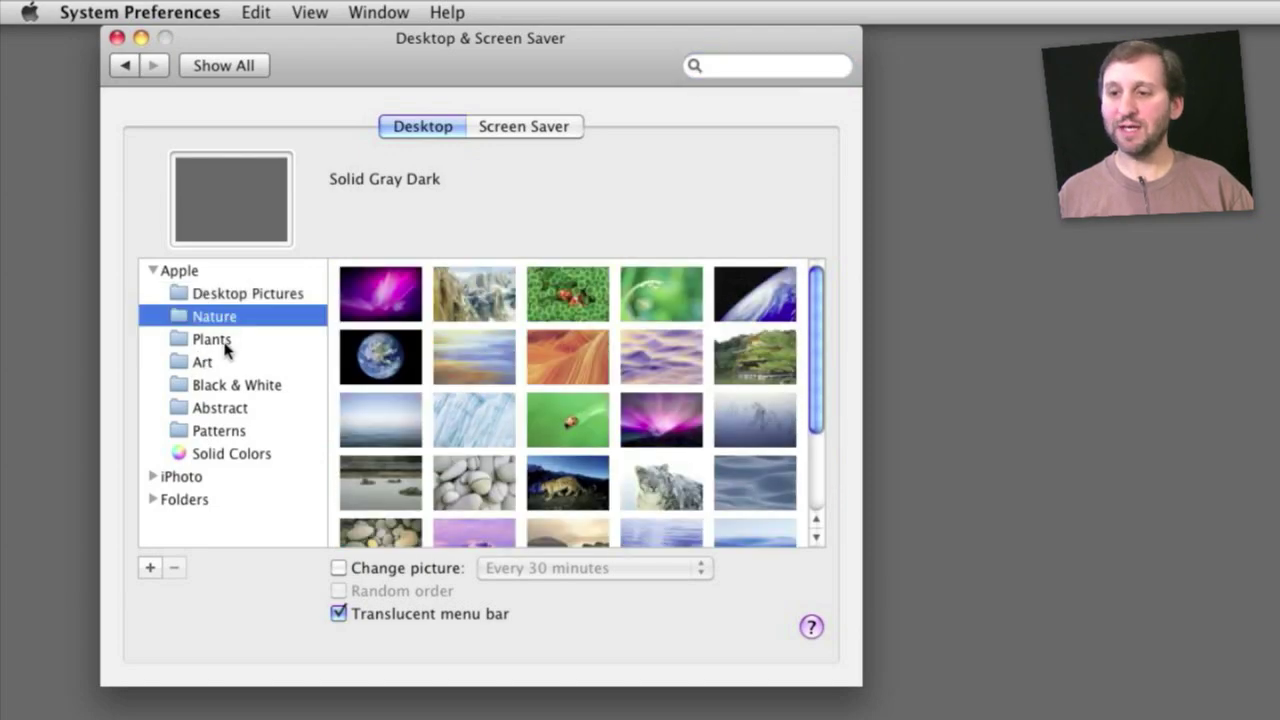
click(228, 342)
click(224, 368)
click(224, 392)
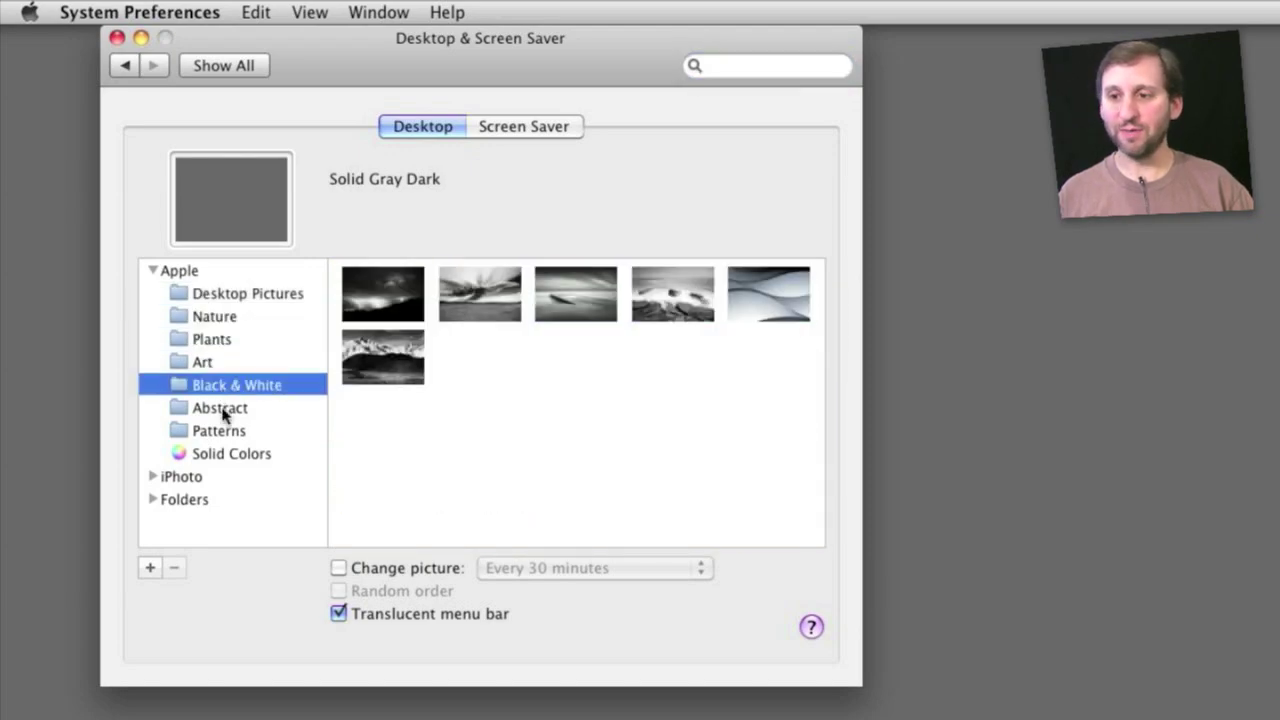
click(226, 320)
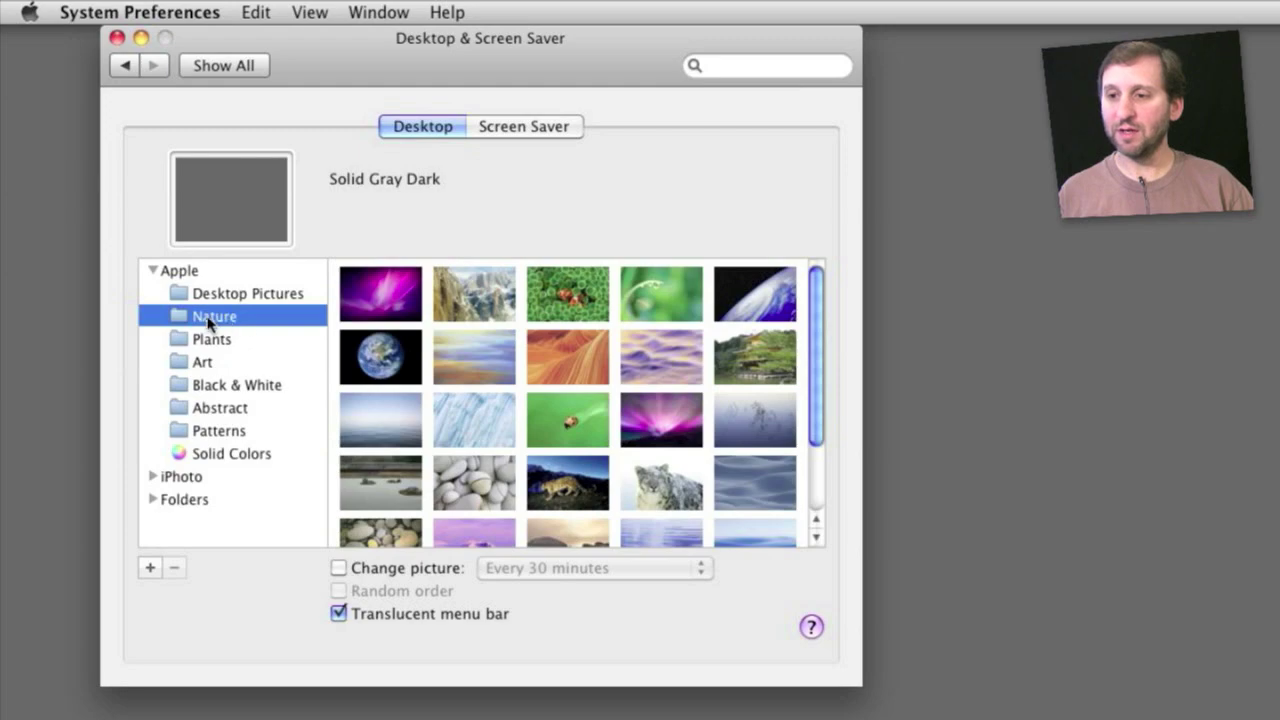
click(481, 302)
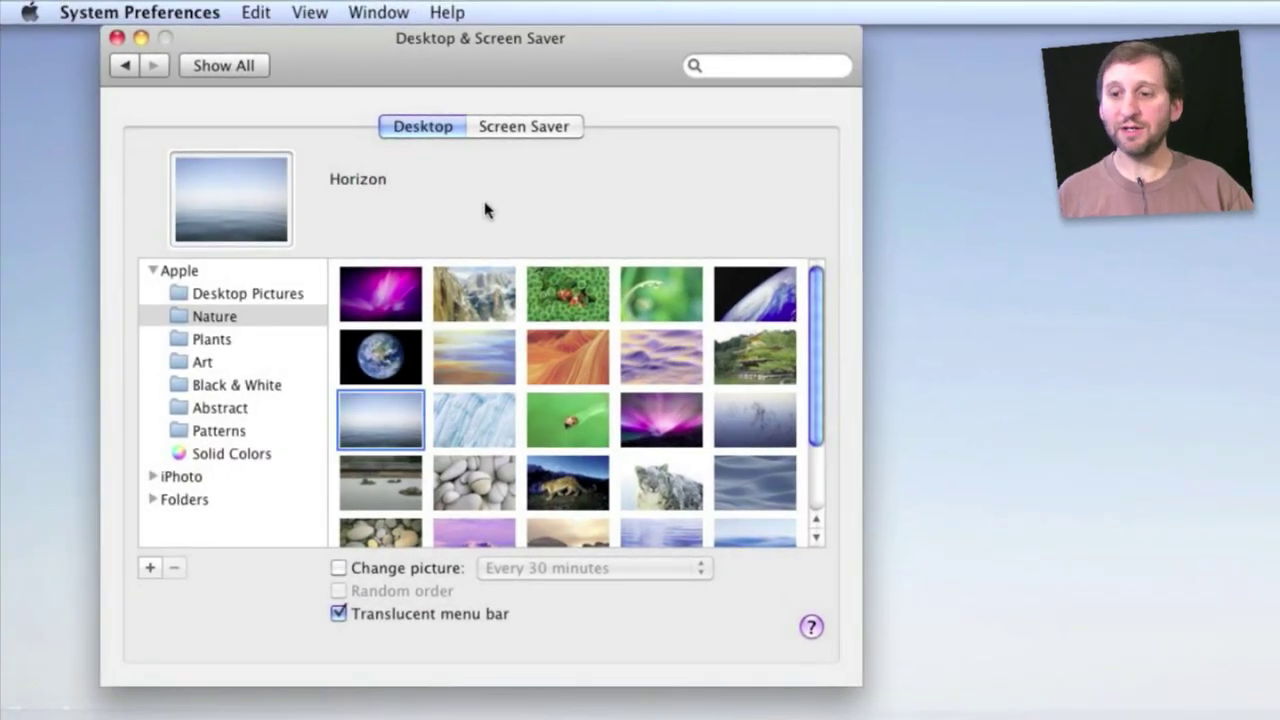
In Solid Colors, try Aqua Blue, then settle on Solid Gray Medium.
click(238, 454)
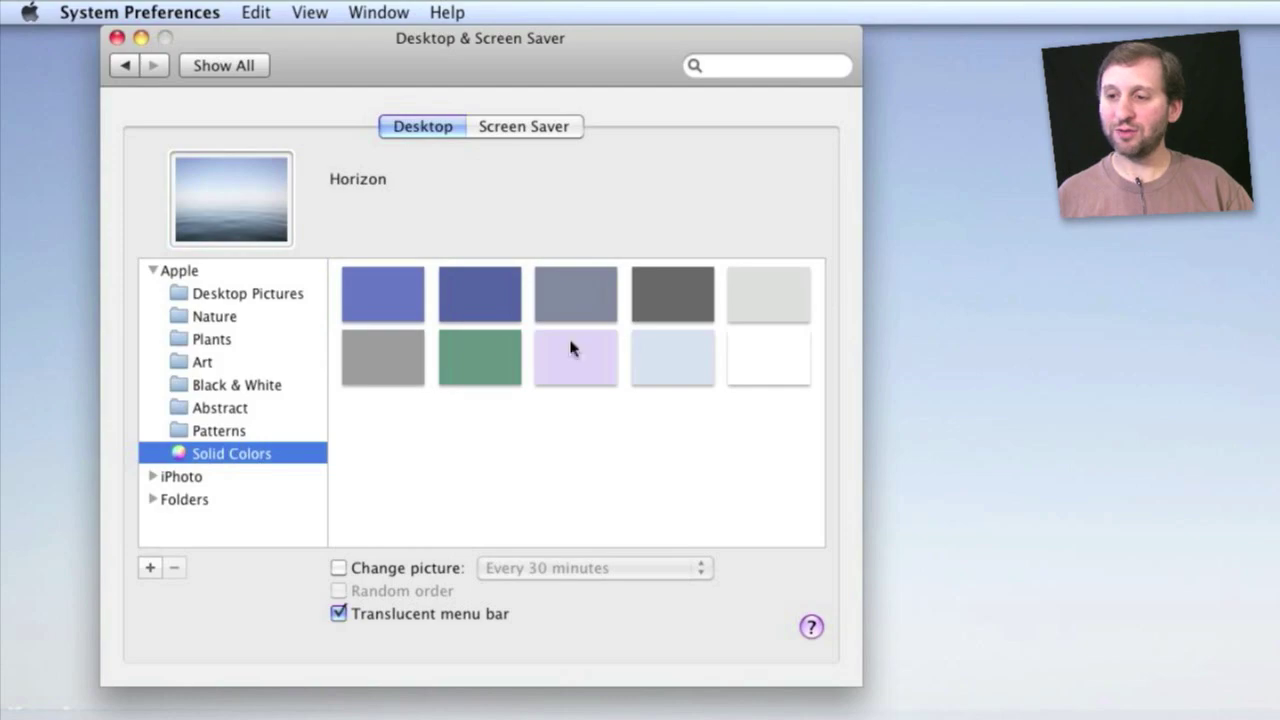
click(395, 292)
click(395, 346)
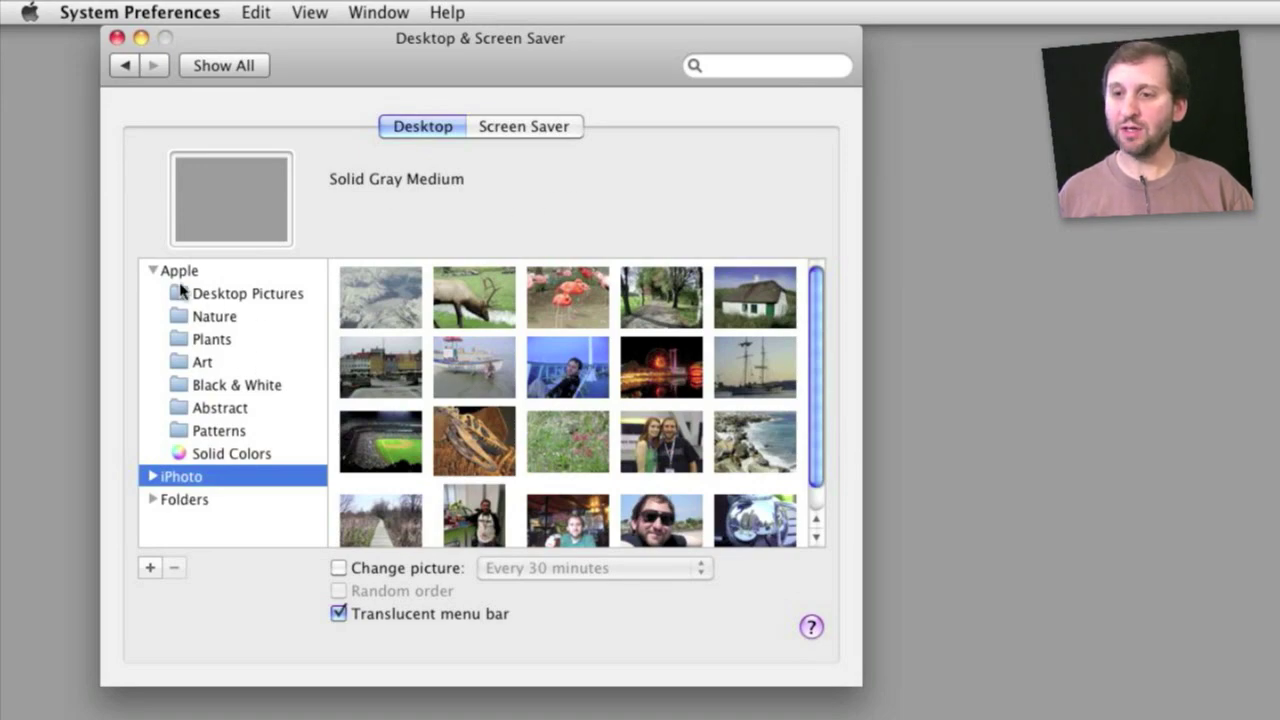
Collapse Apple's collections, browse the iPhoto Events, then select the empty Pictures folder under Folders.
click(152, 271)
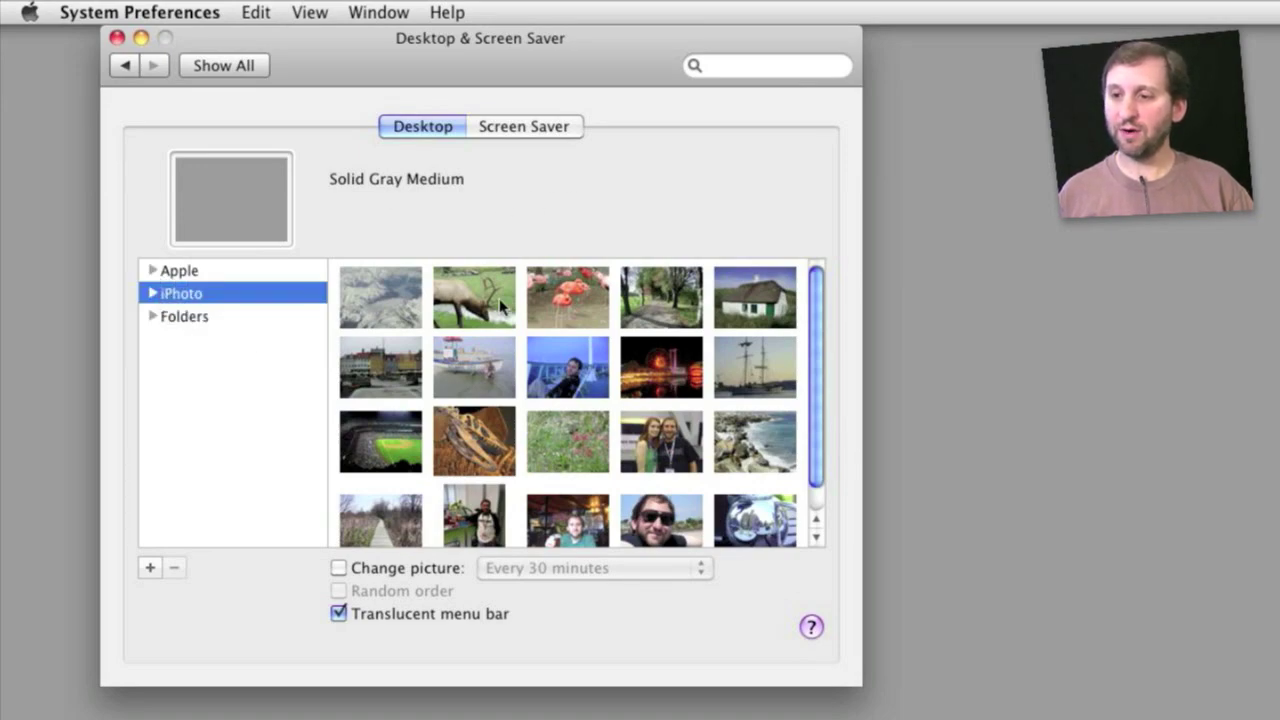
click(152, 293)
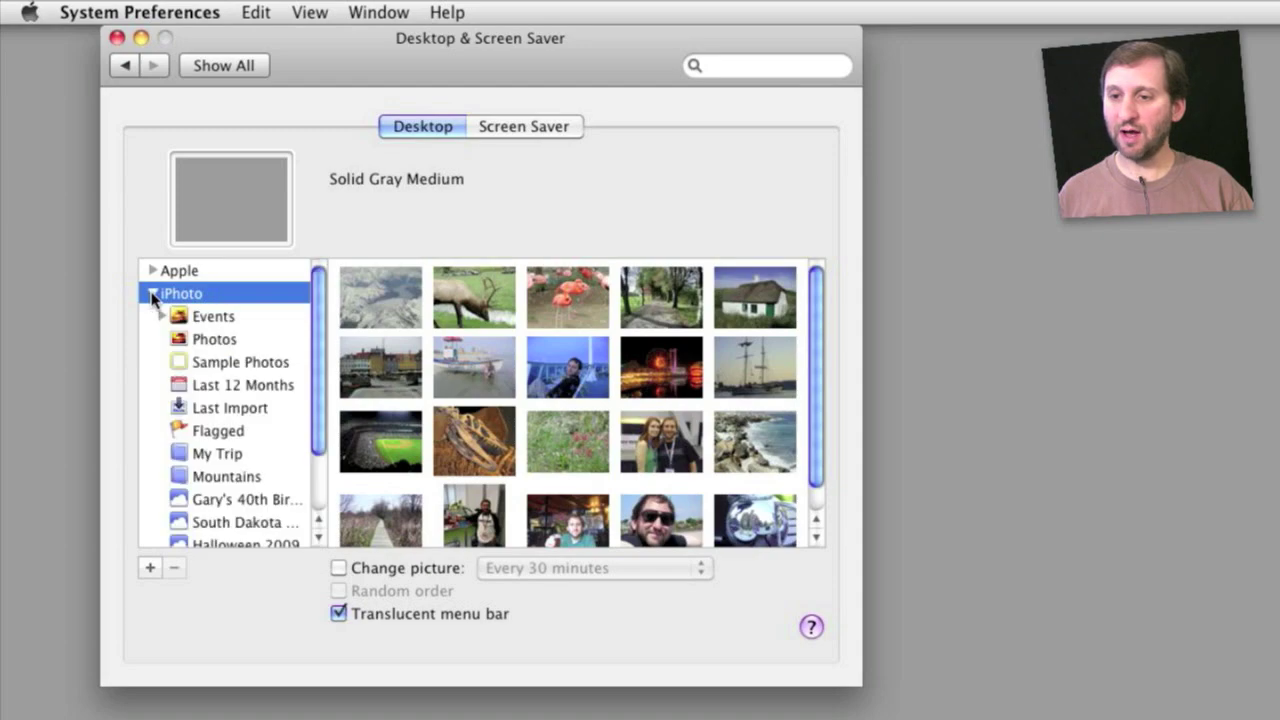
click(212, 318)
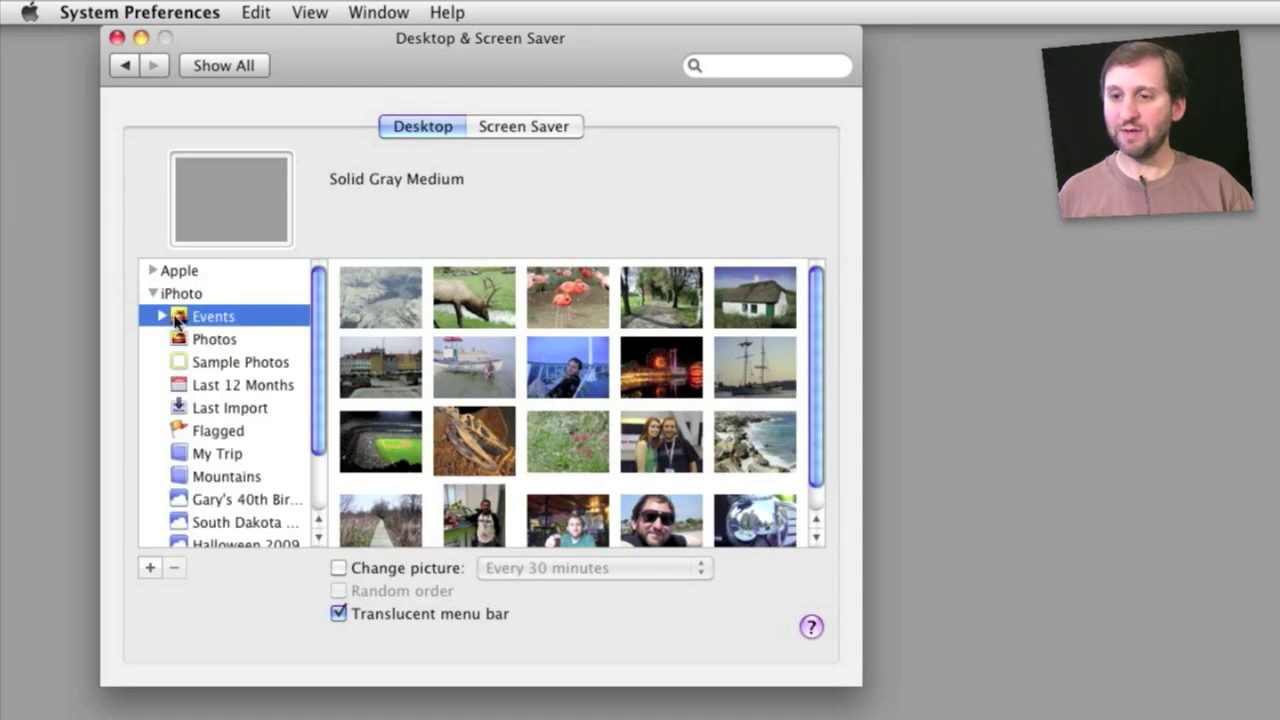
click(162, 316)
click(162, 316)
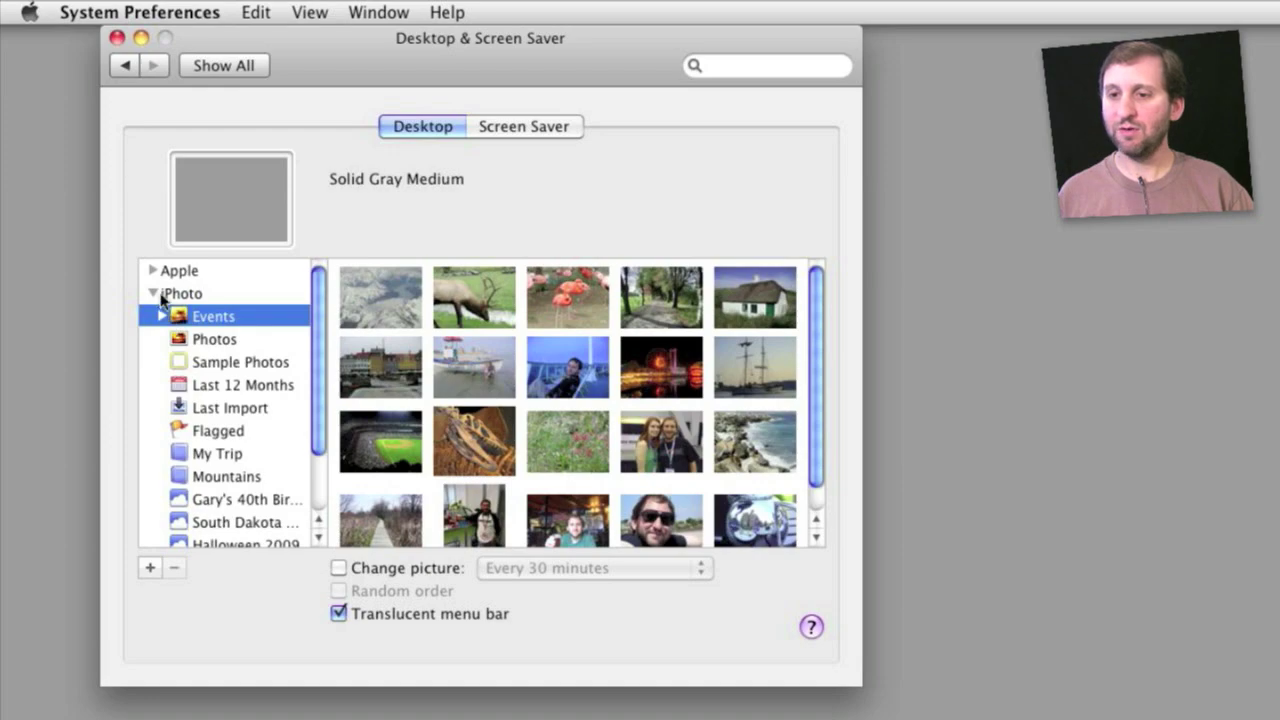
click(155, 294)
click(154, 318)
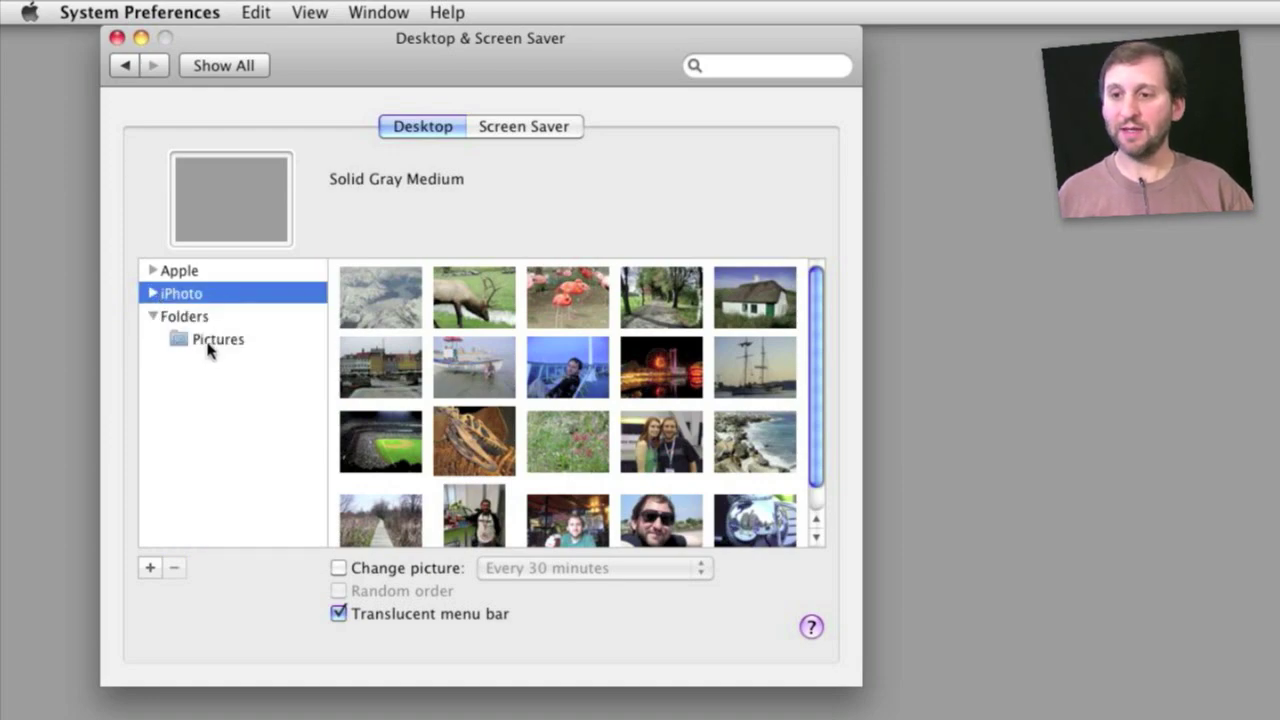
click(189, 342)
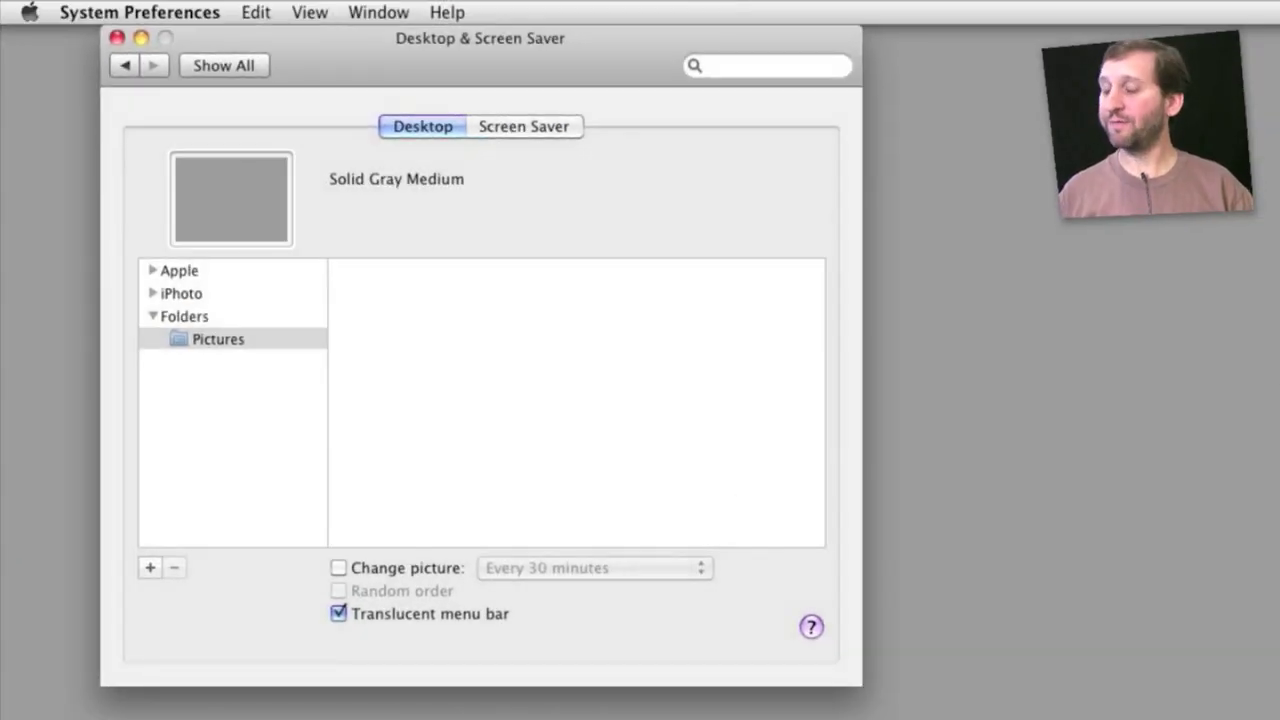
Drag the More Pictures folder from Finder into the Folders list and view its two photos.
drag(1279, 257, 882, 250)
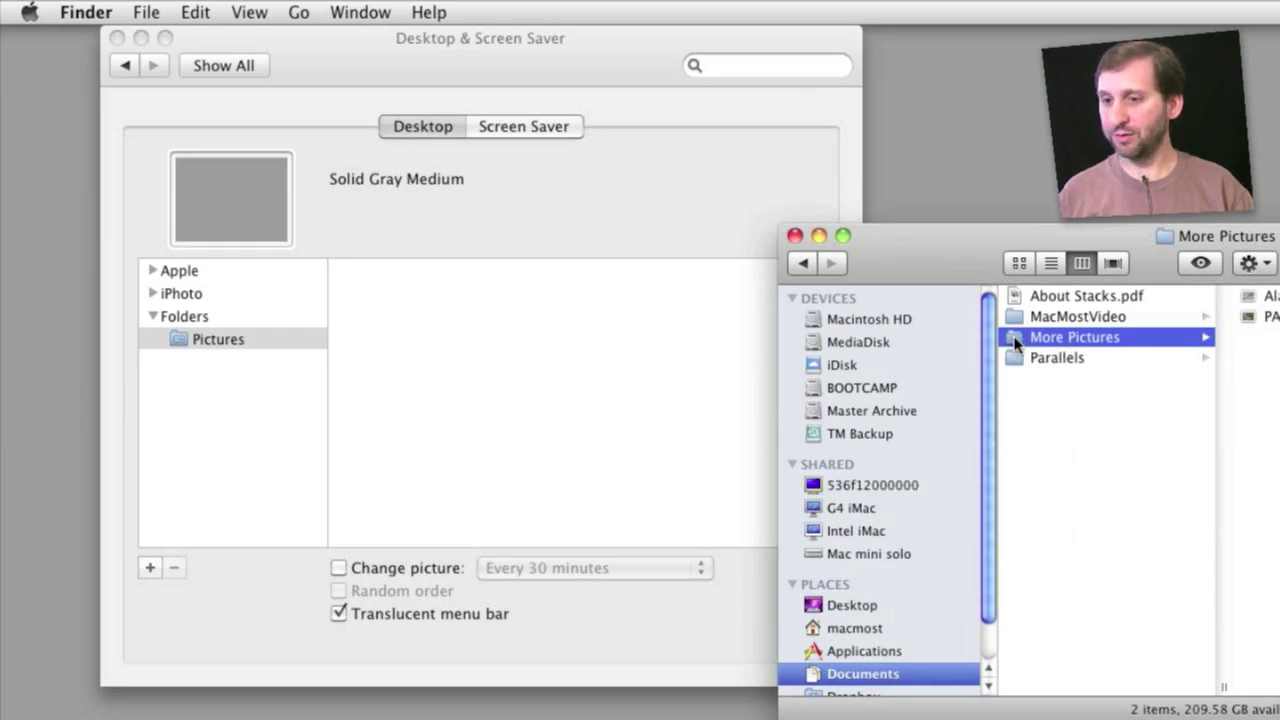
drag(1015, 343, 181, 383)
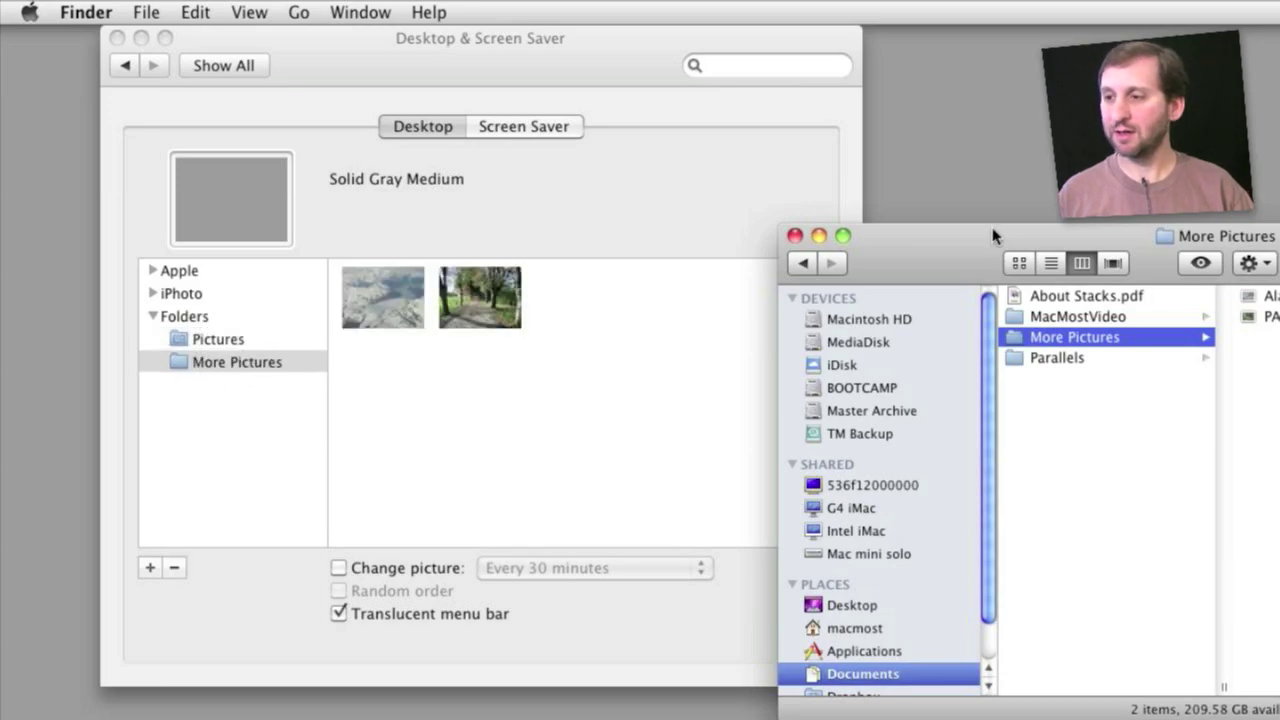
click(794, 235)
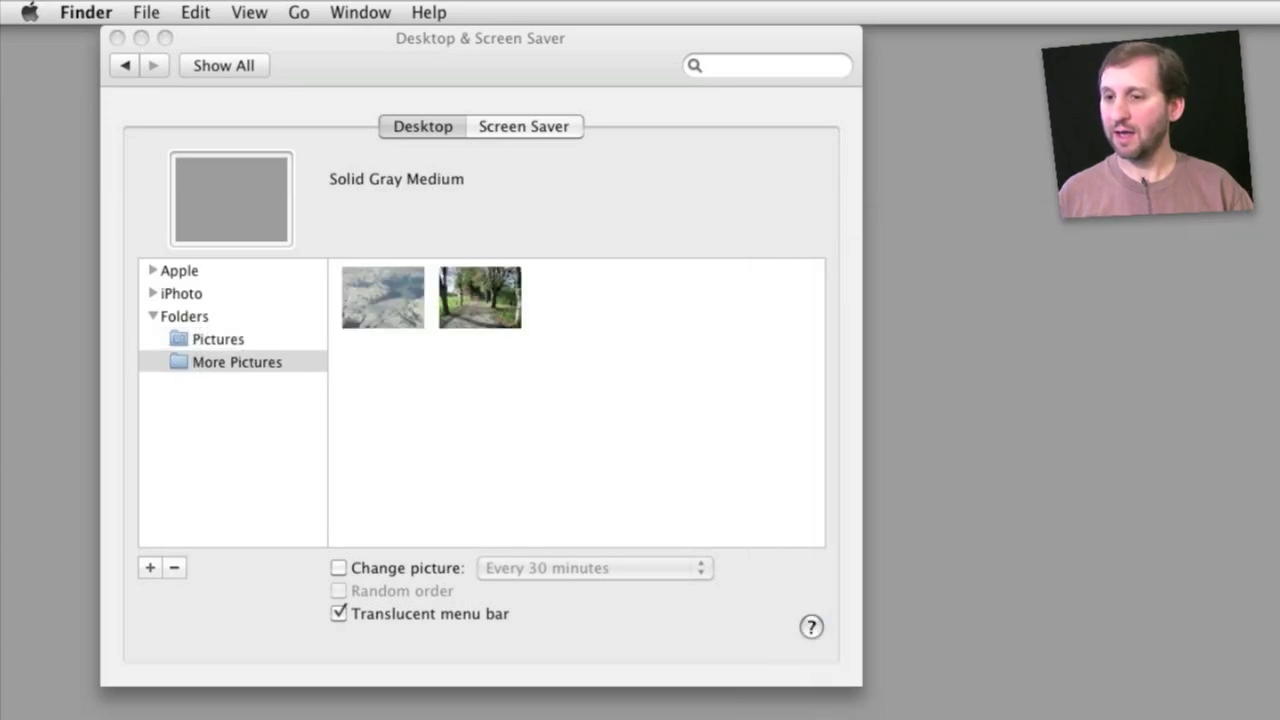
click(215, 348)
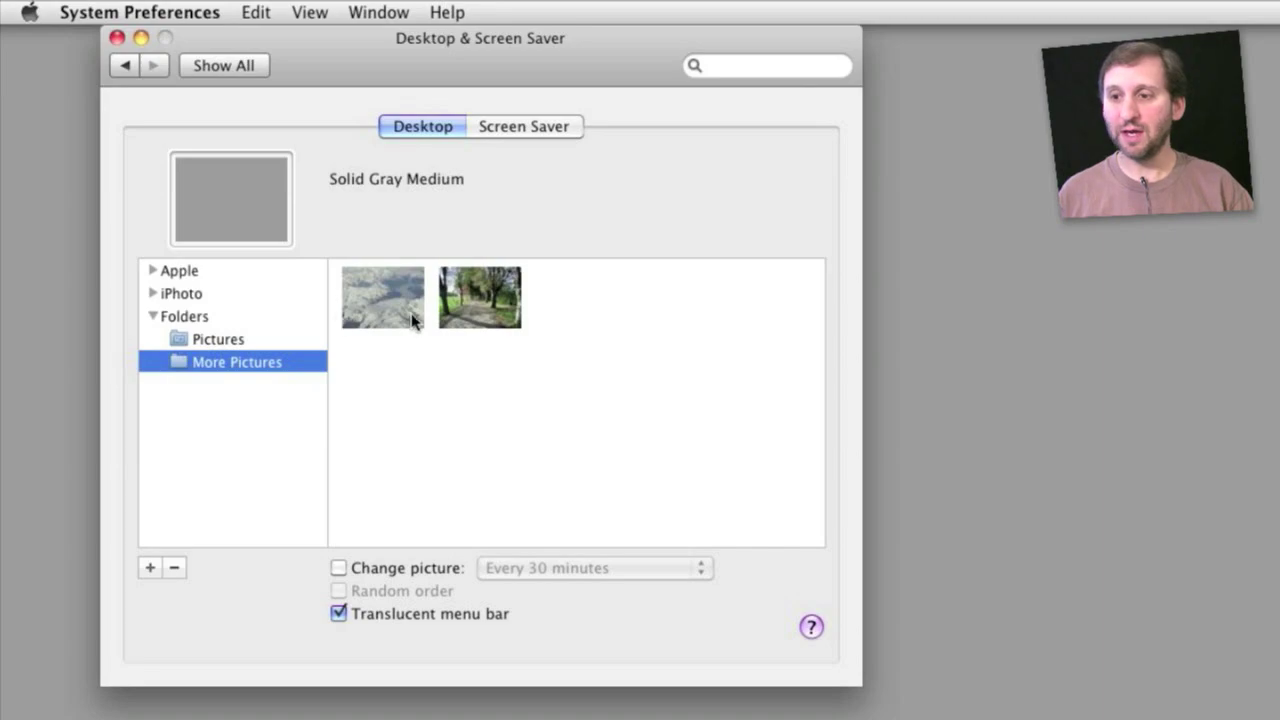
key(Tab)
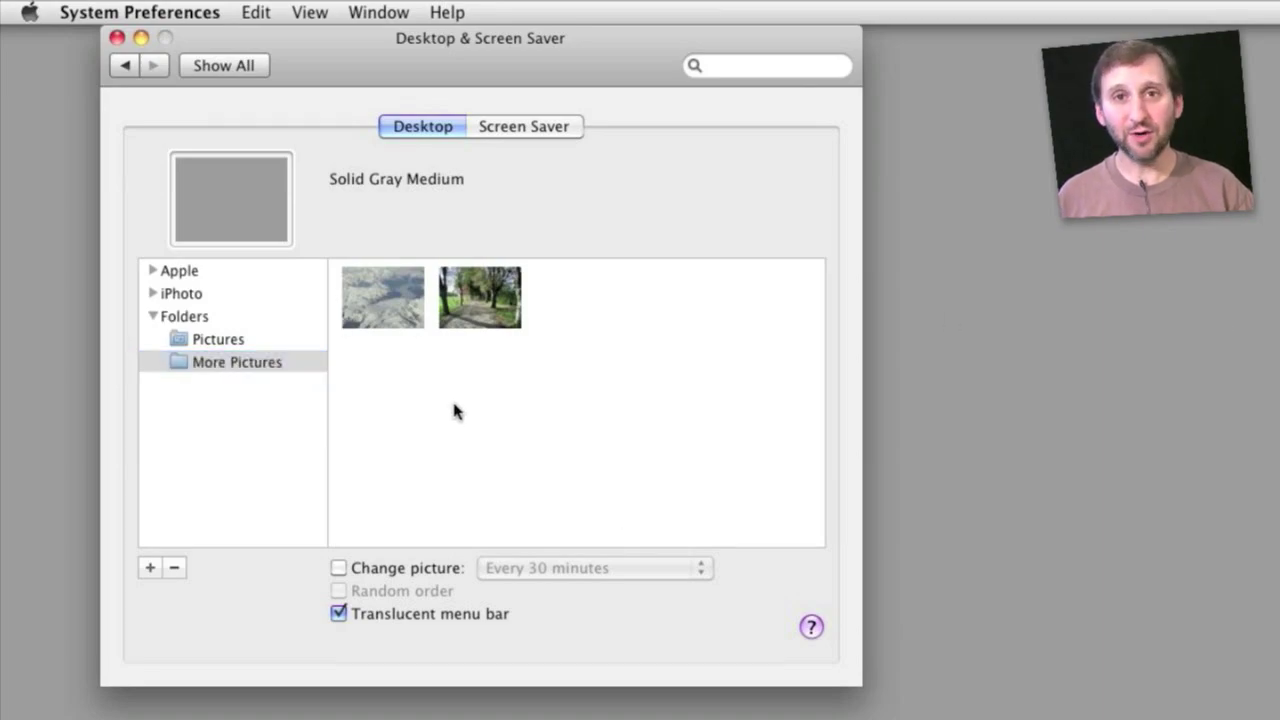
Enable Change picture, trying Every minute before choosing Every 5 seconds.
click(395, 569)
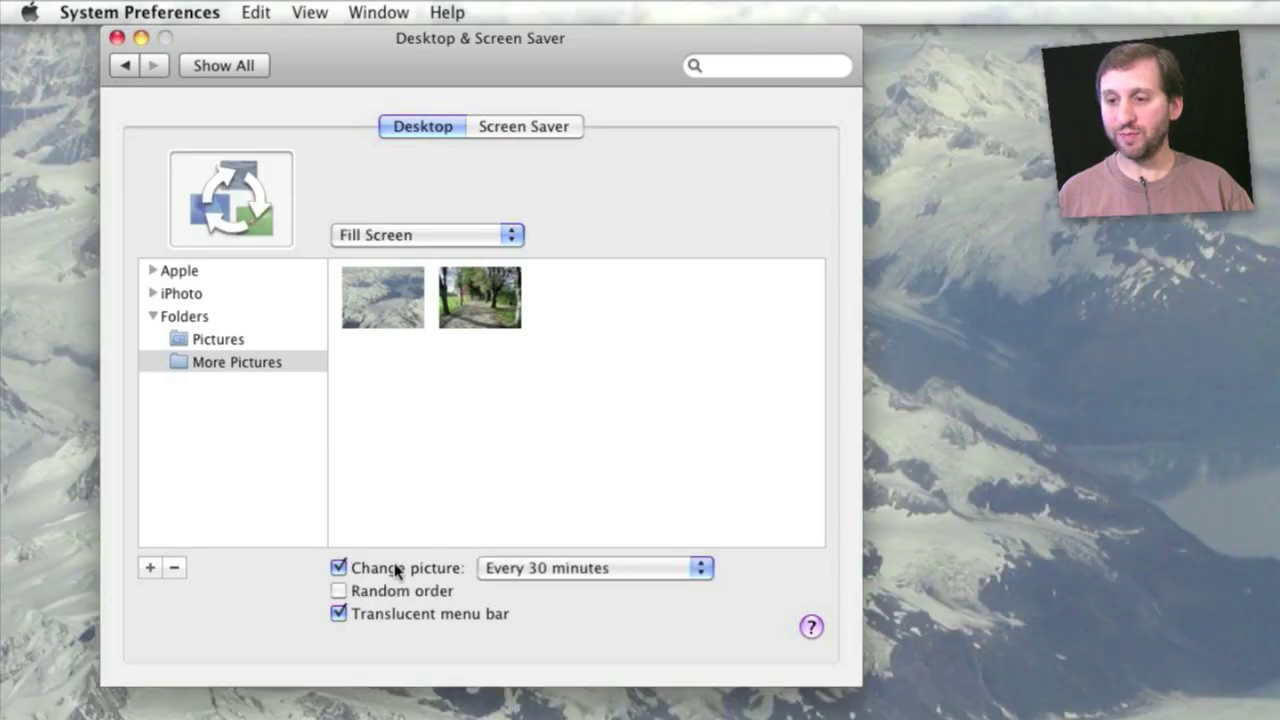
click(546, 570)
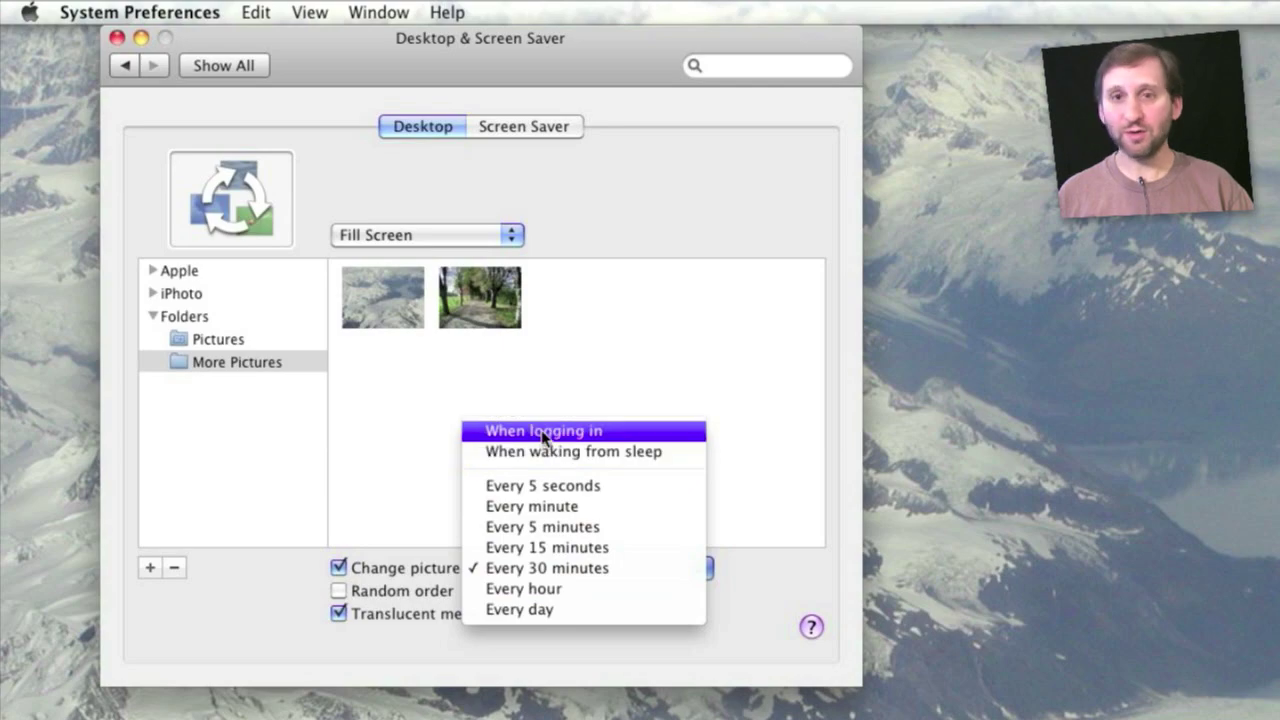
click(546, 506)
click(545, 568)
click(546, 548)
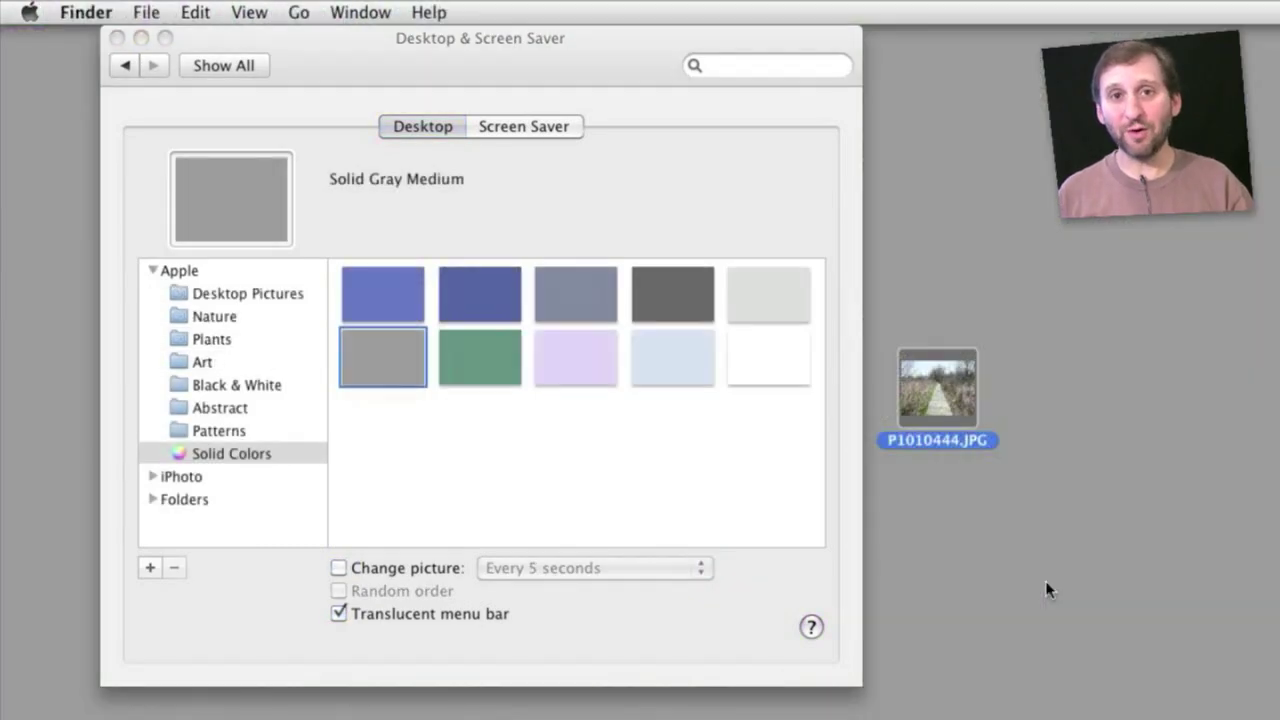
Drop P1010444.JPG onto the preview well, then switch back to the Gray Medium swatch.
drag(930, 385, 220, 191)
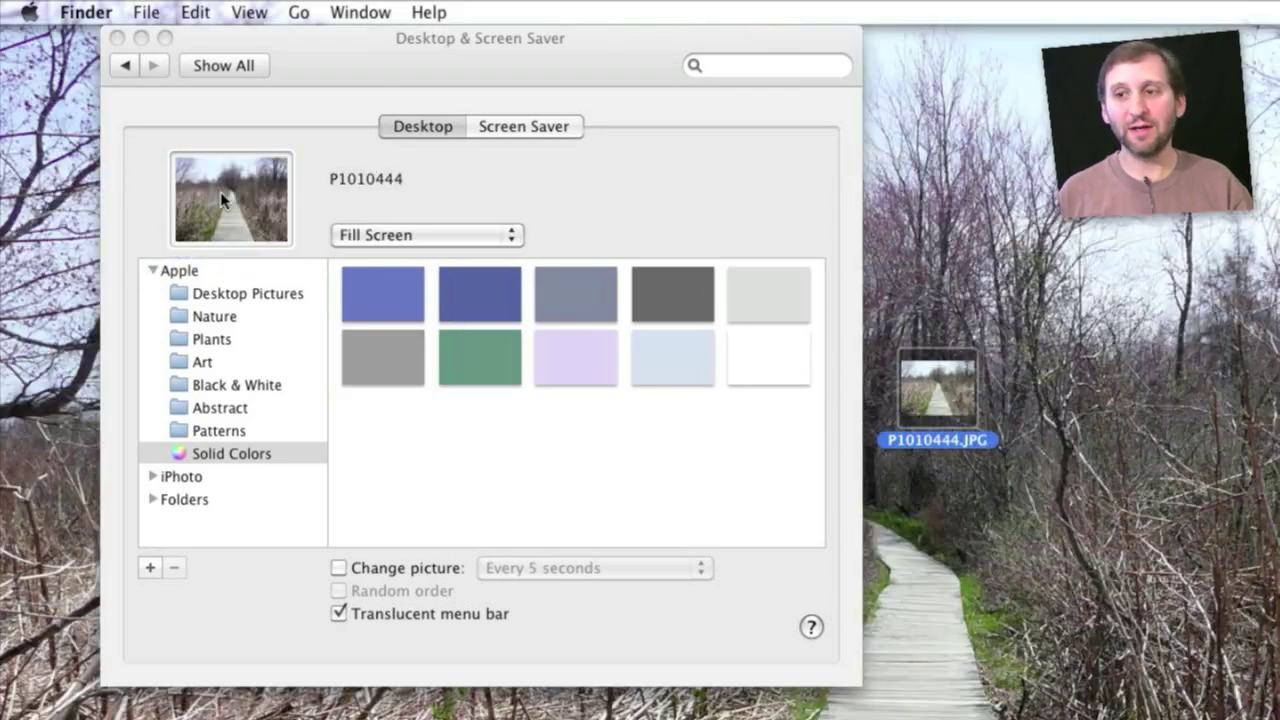
click(383, 357)
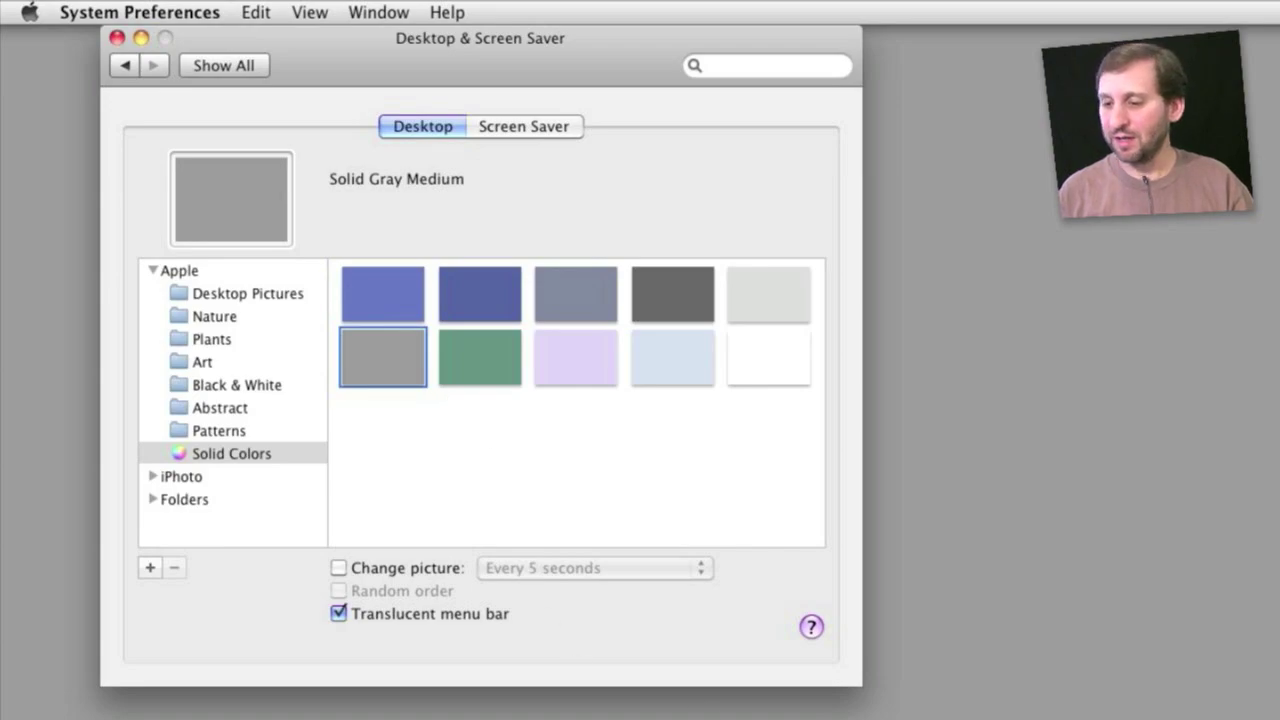
Screenshot a small area over the MacMost logo in Safari and drop it onto the preview well.
key(super+Tab)
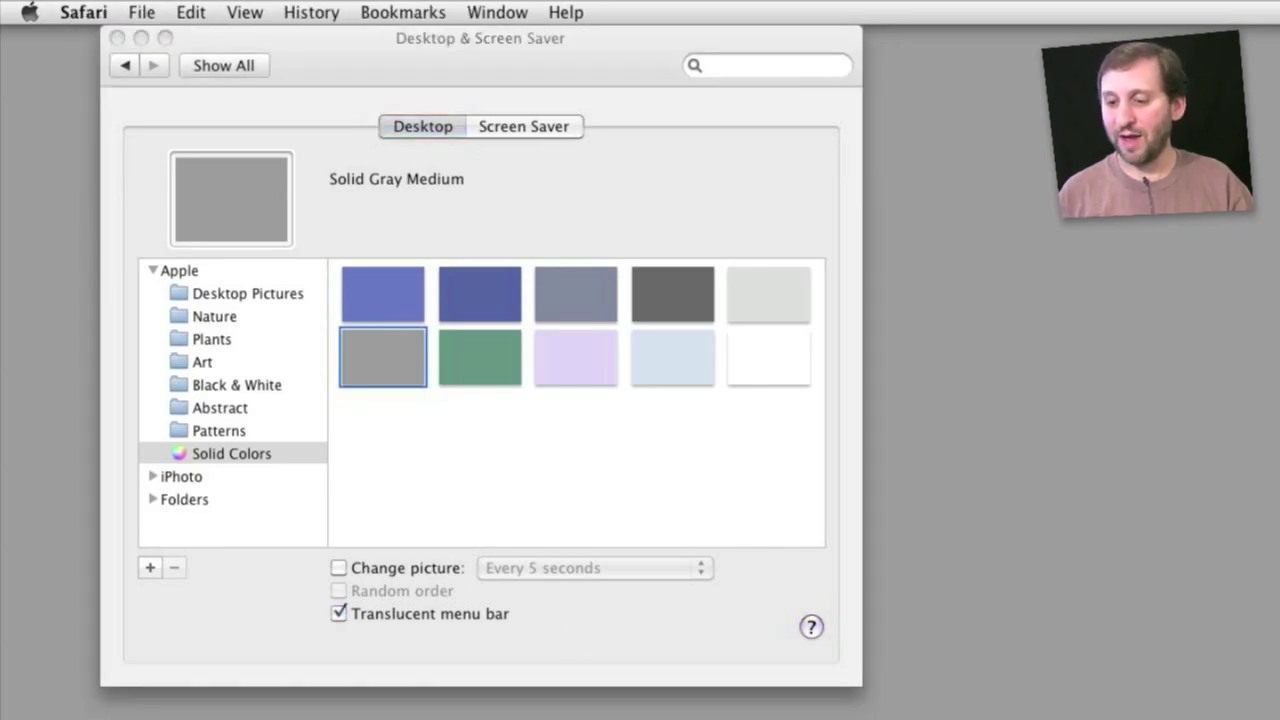
drag(290, 716, 322, 176)
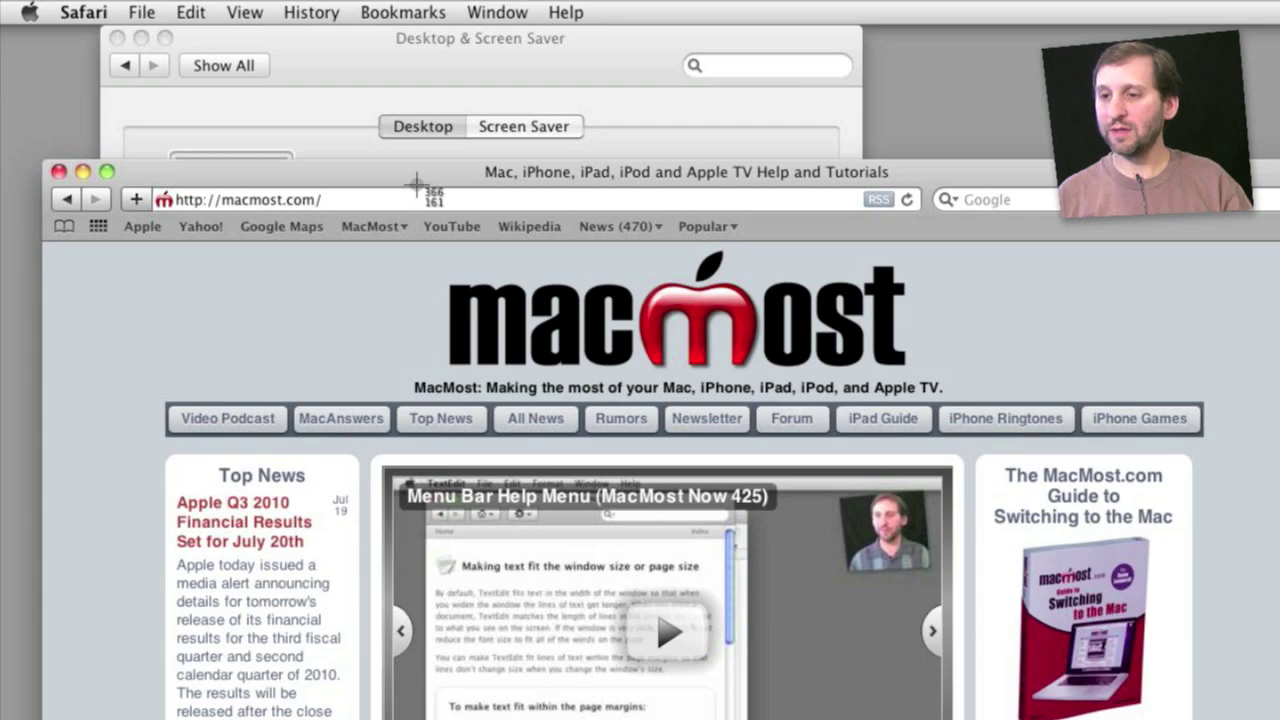
drag(455, 321, 468, 334)
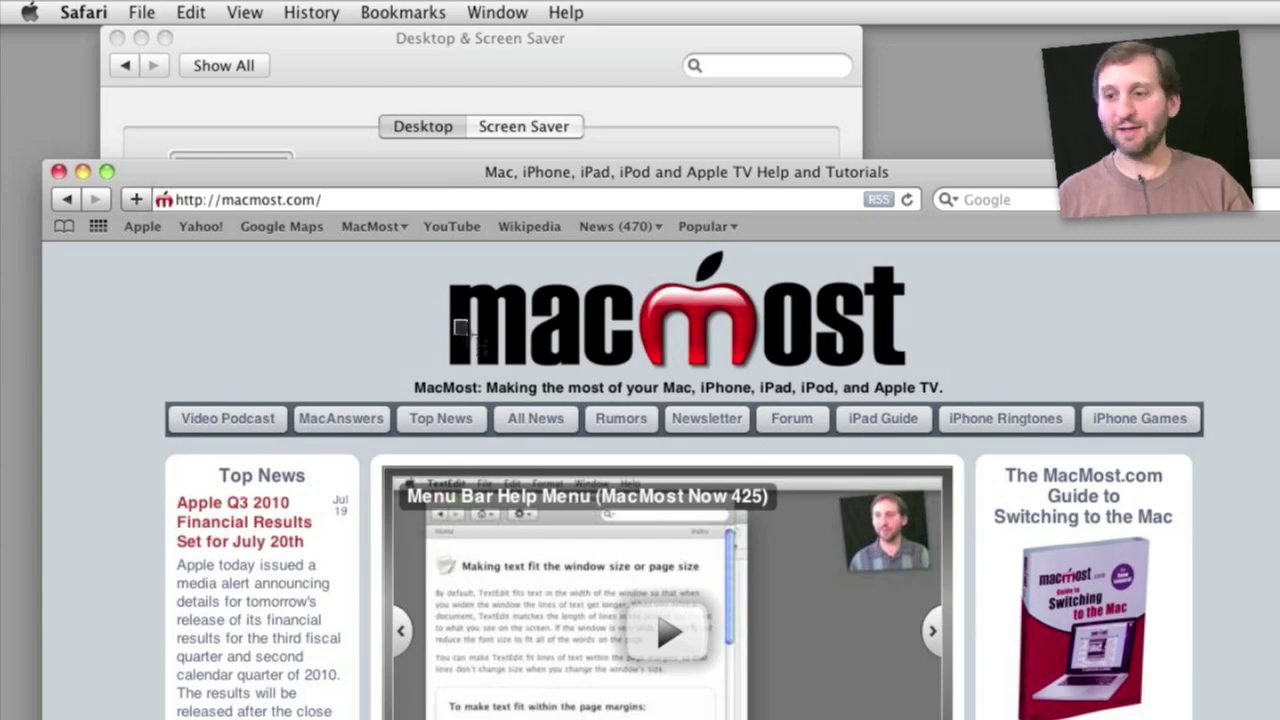
drag(467, 334, 467, 334)
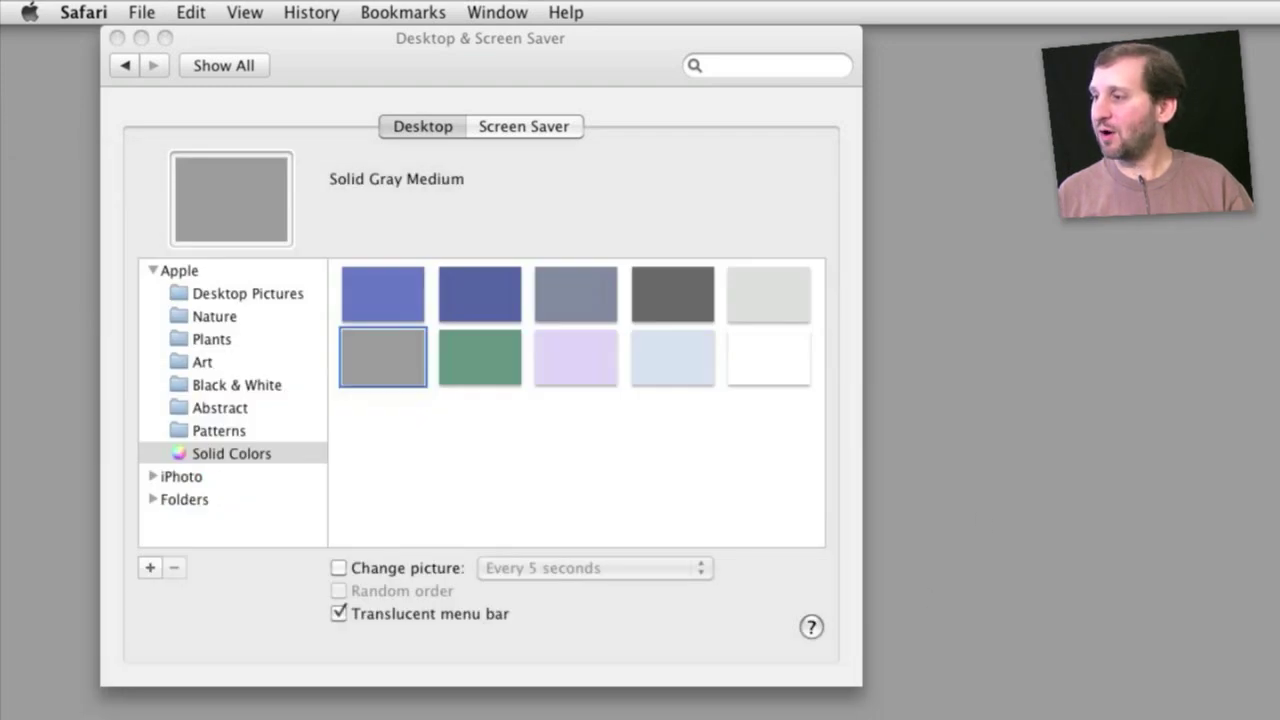
drag(1150, 150, 930, 228)
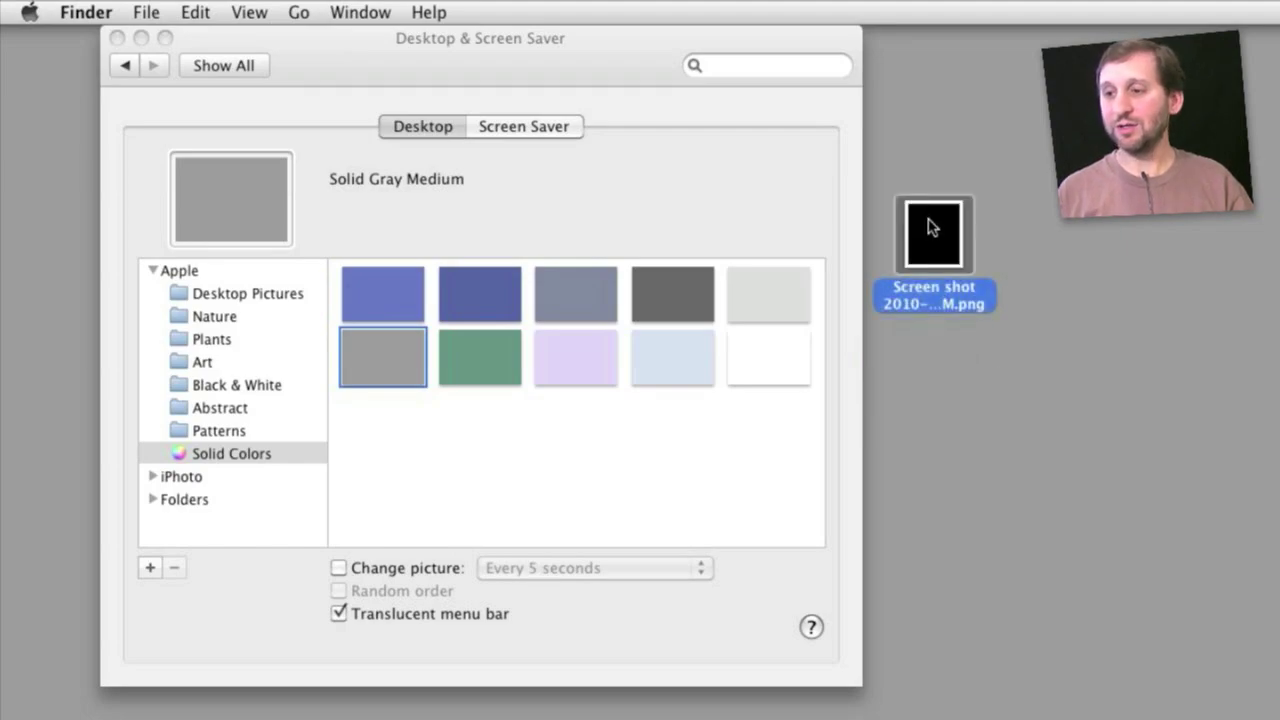
drag(928, 233, 220, 196)
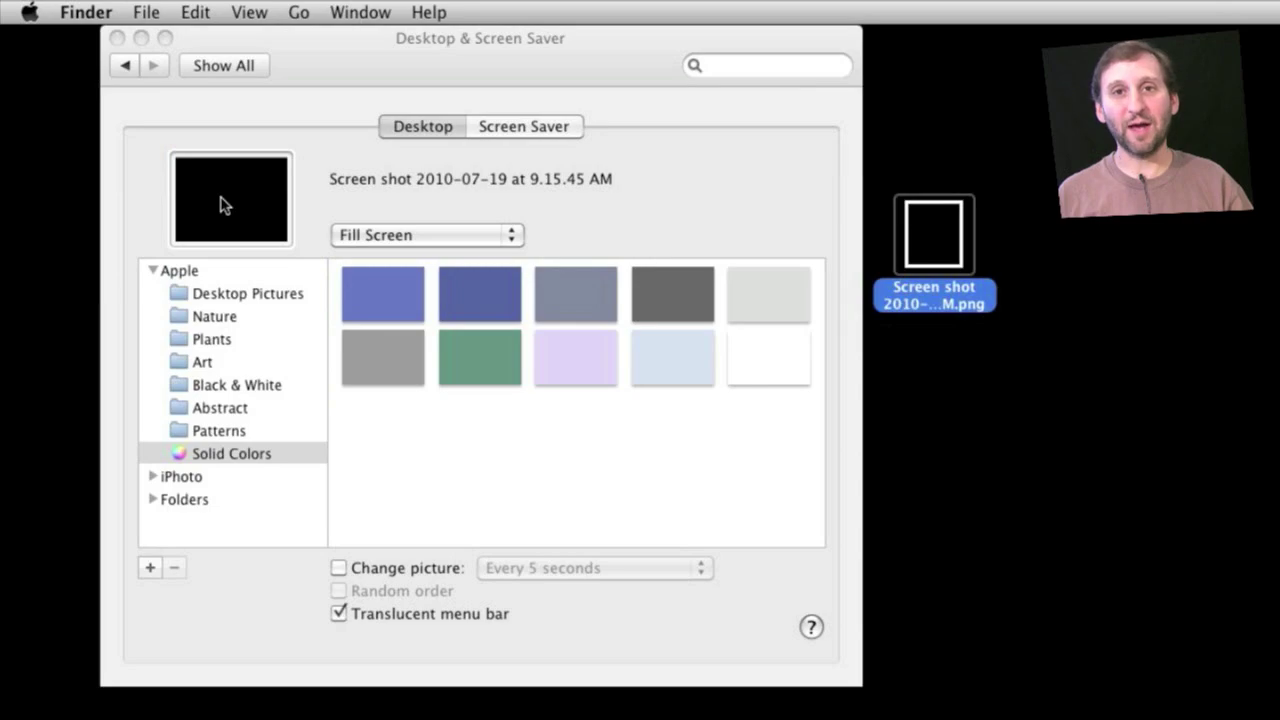
Expand the added picture folders and open Library's Desktop Pictures folder in Finder.
click(150, 502)
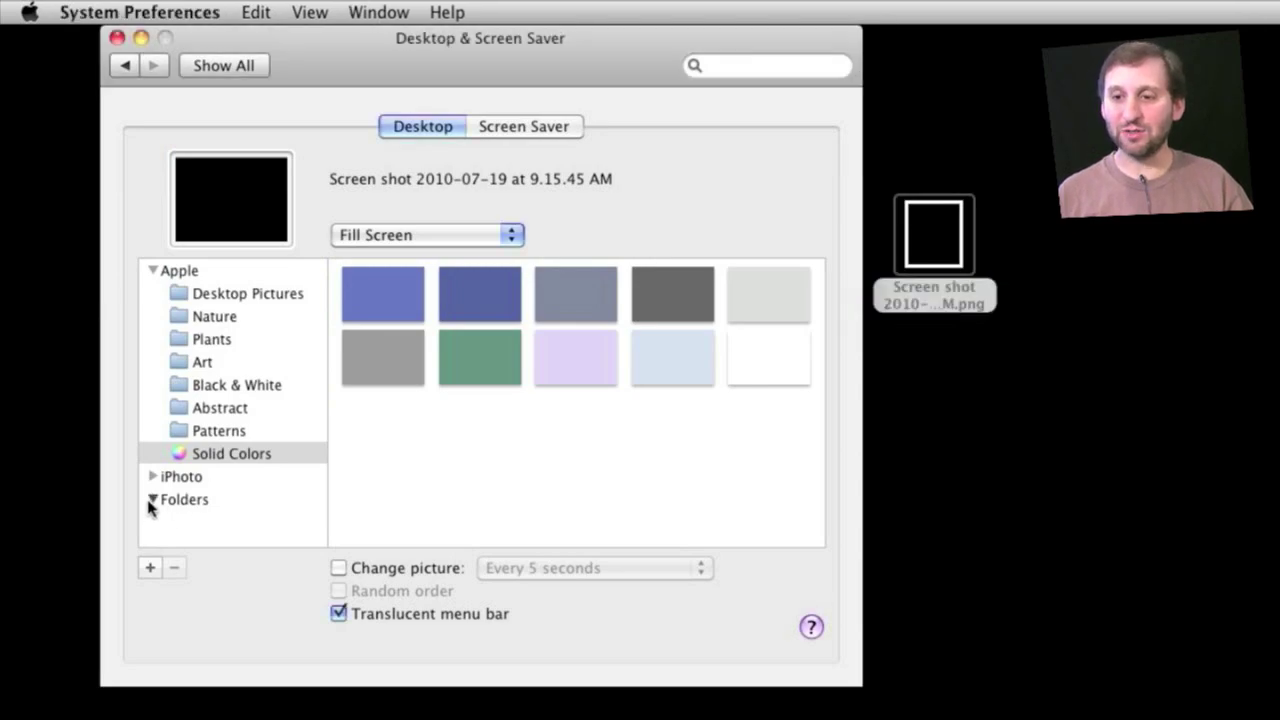
click(152, 499)
scroll(320, 493, down, 1)
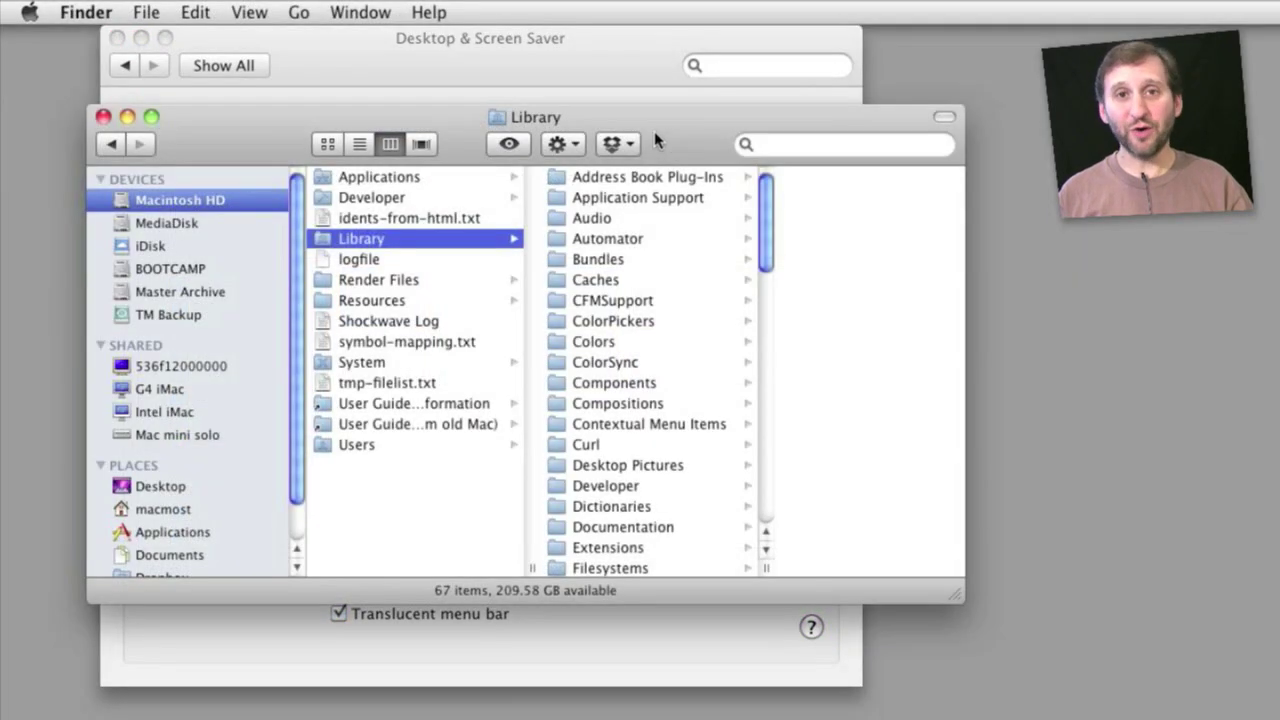
drag(298, 110, 640, 61)
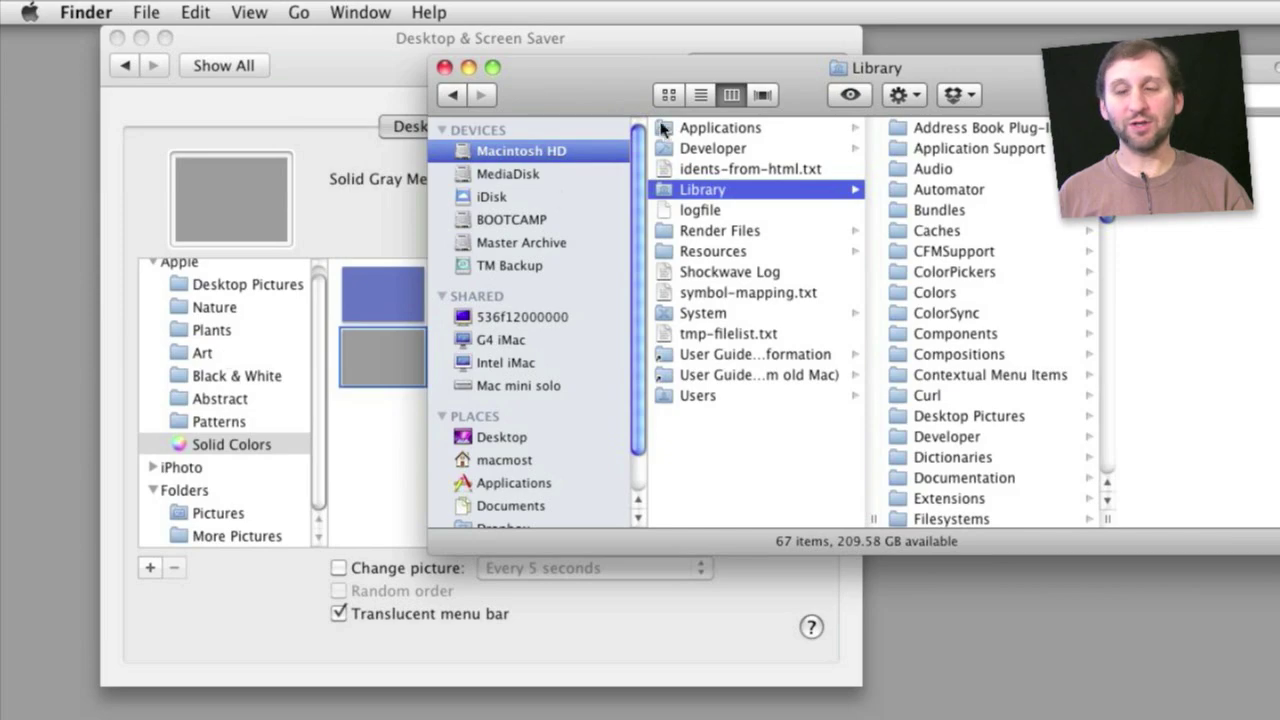
drag(650, 78, 268, 90)
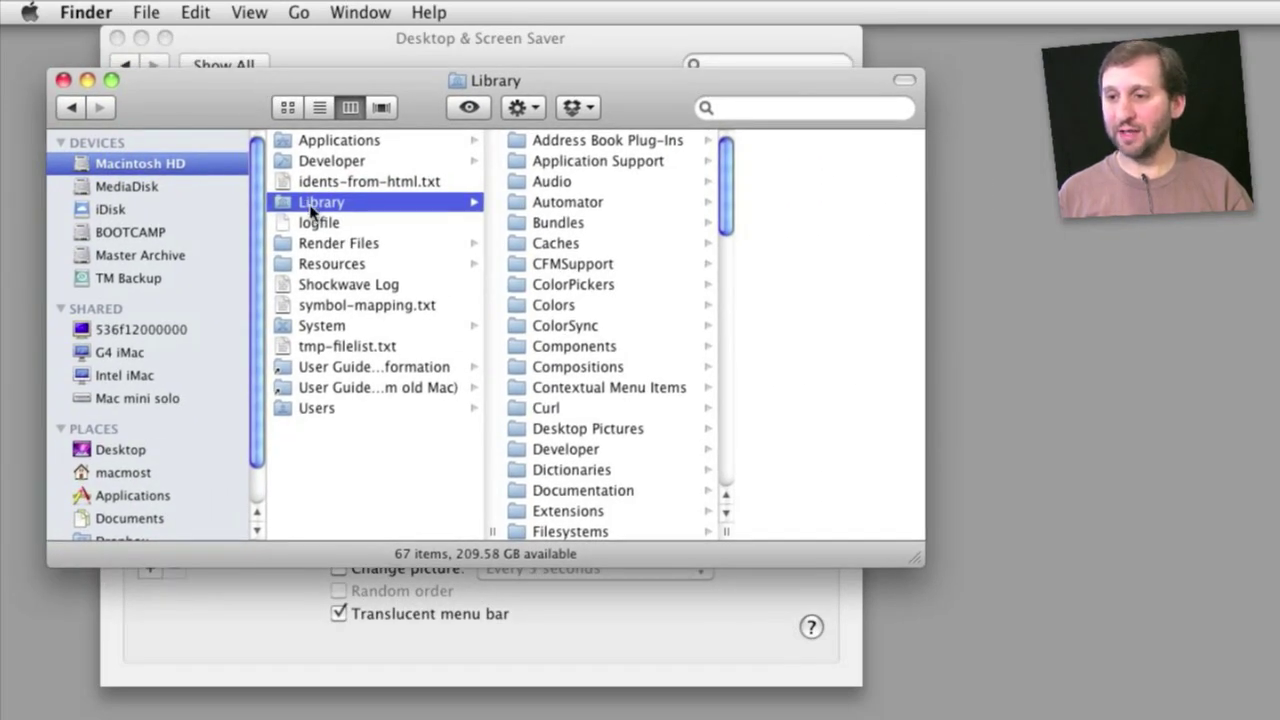
click(597, 430)
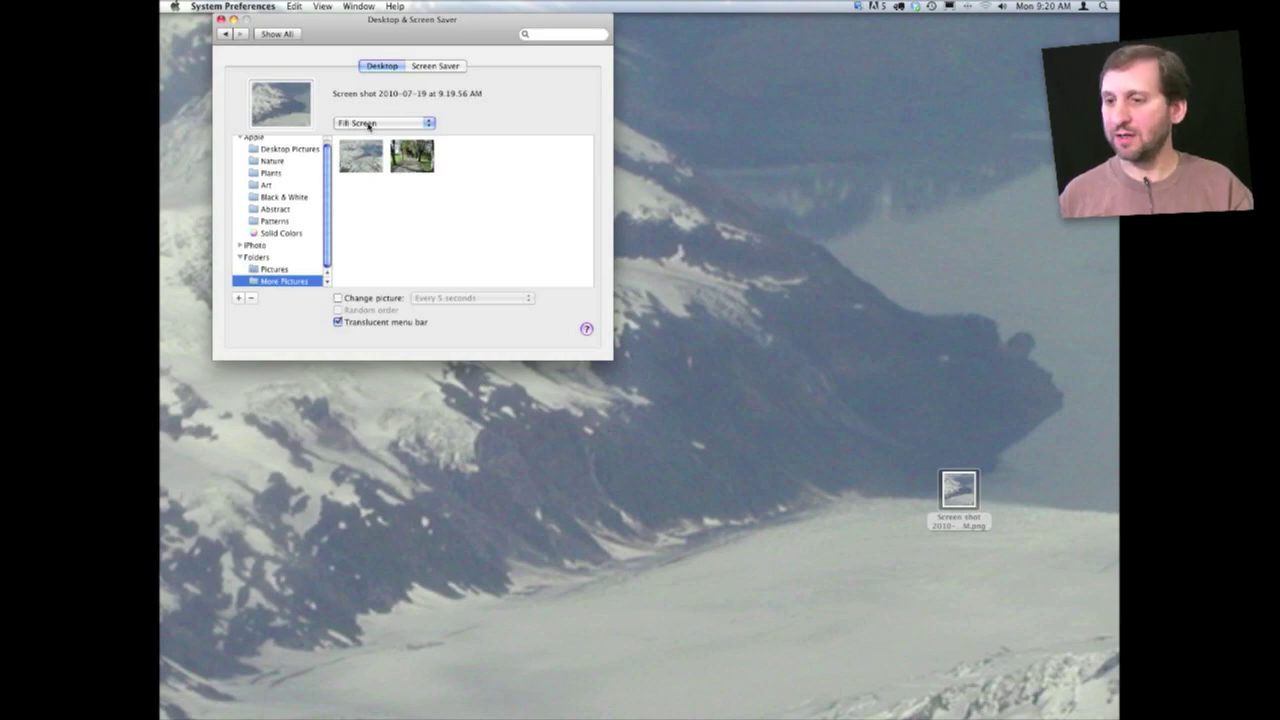
Switch the mountain picture's scaling through Fit to Screen, Stretch to Fill Screen, Fill Screen, Center, then Tile.
click(369, 123)
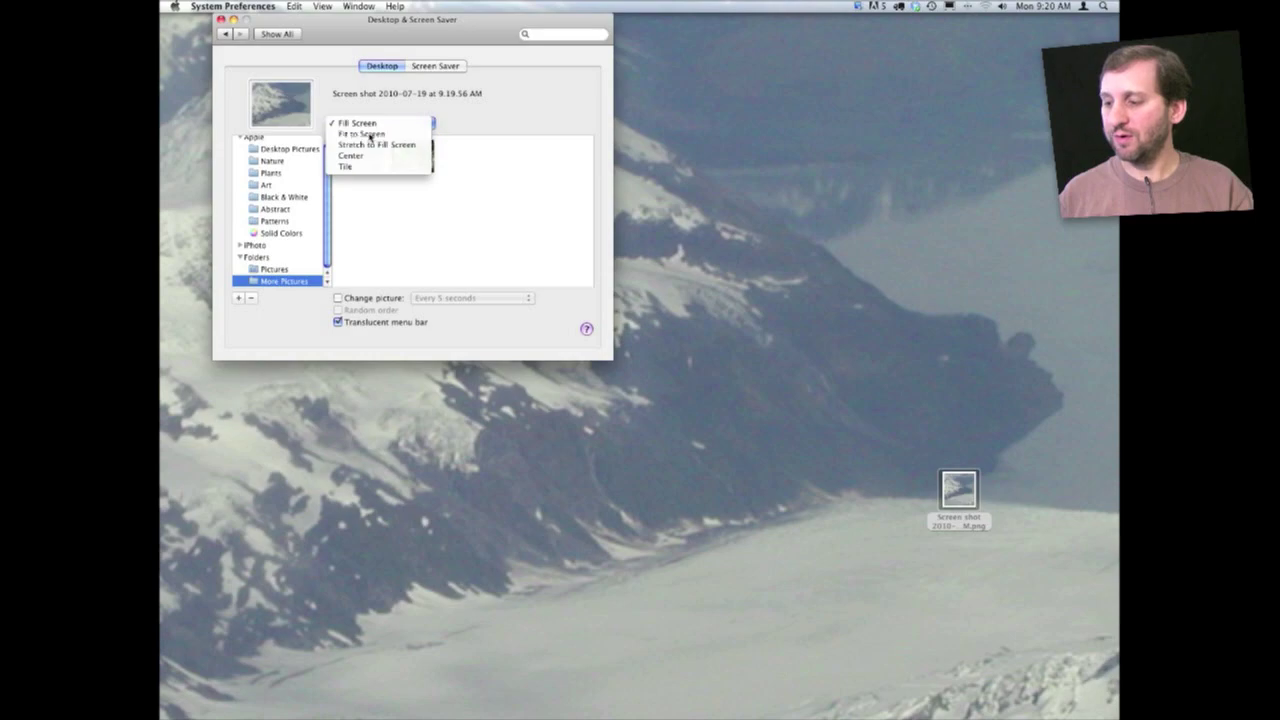
click(370, 135)
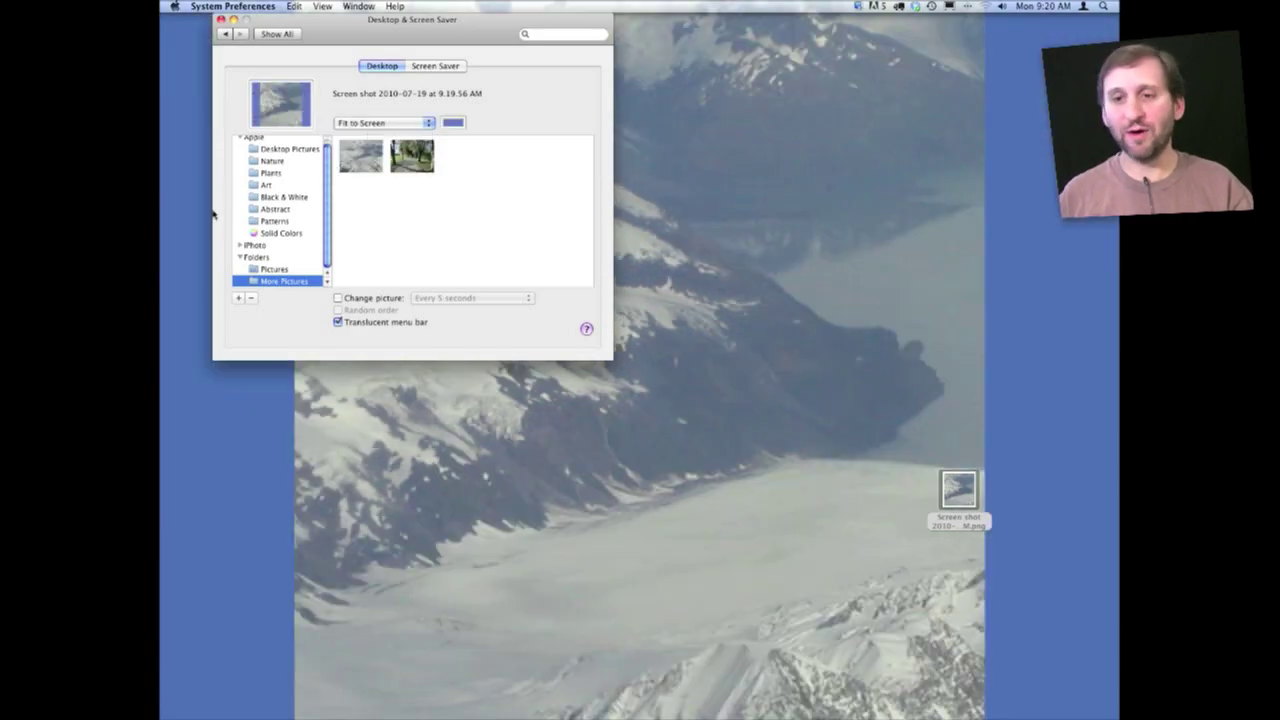
click(370, 121)
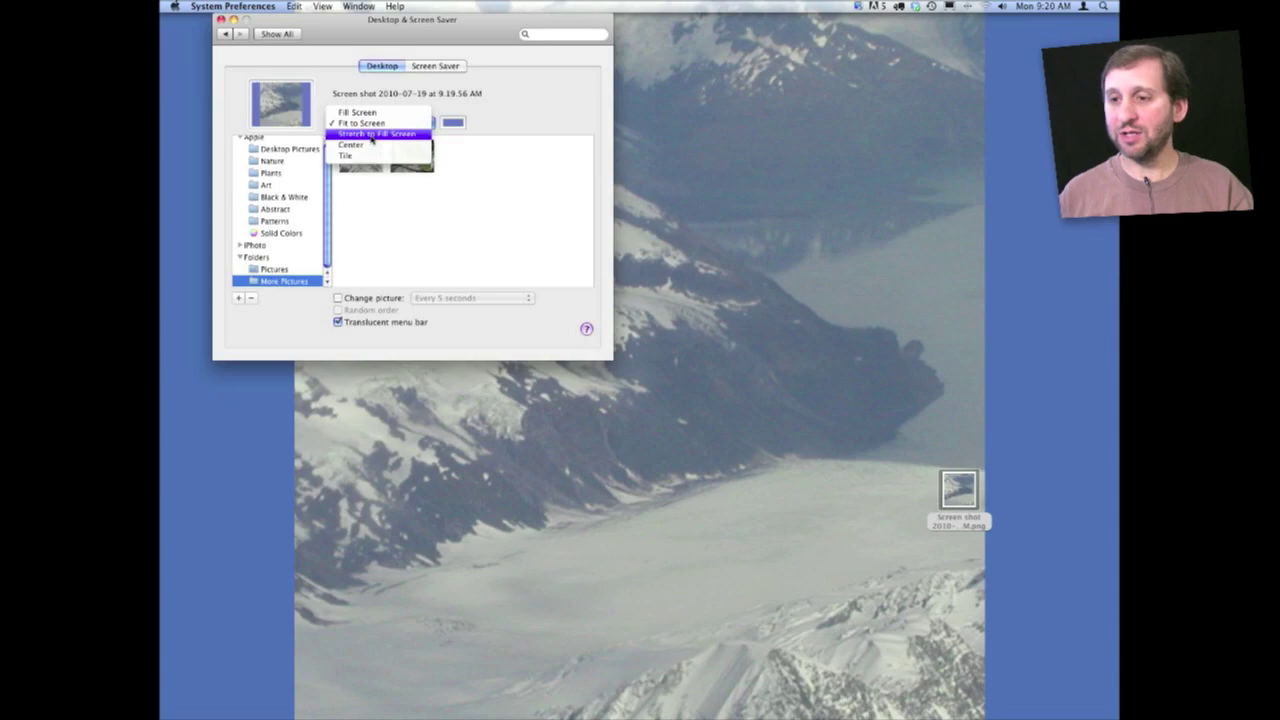
click(371, 135)
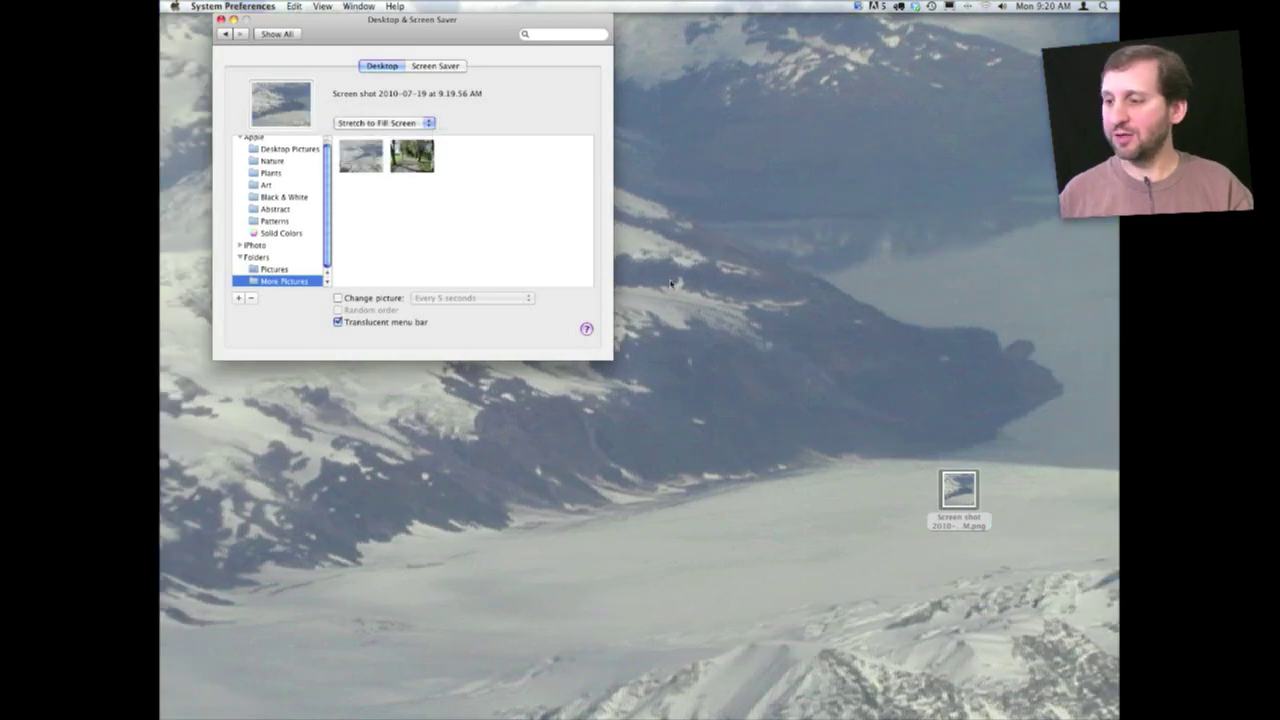
click(366, 123)
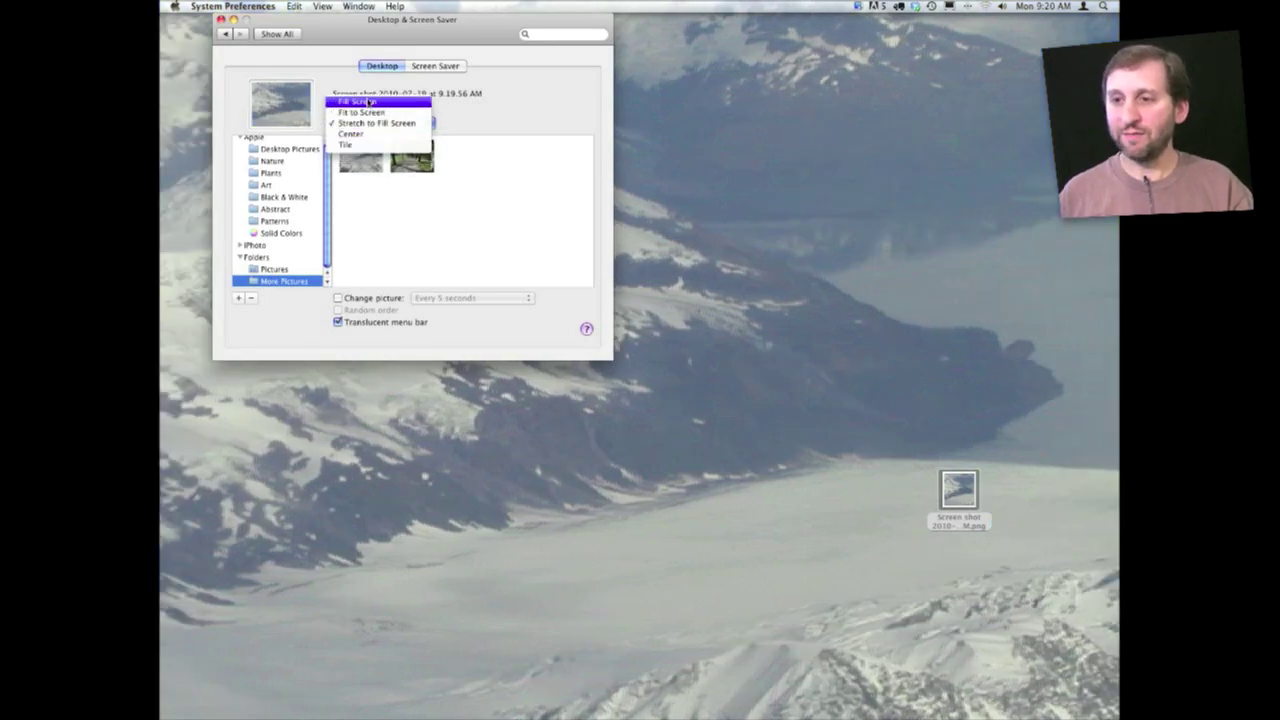
click(368, 101)
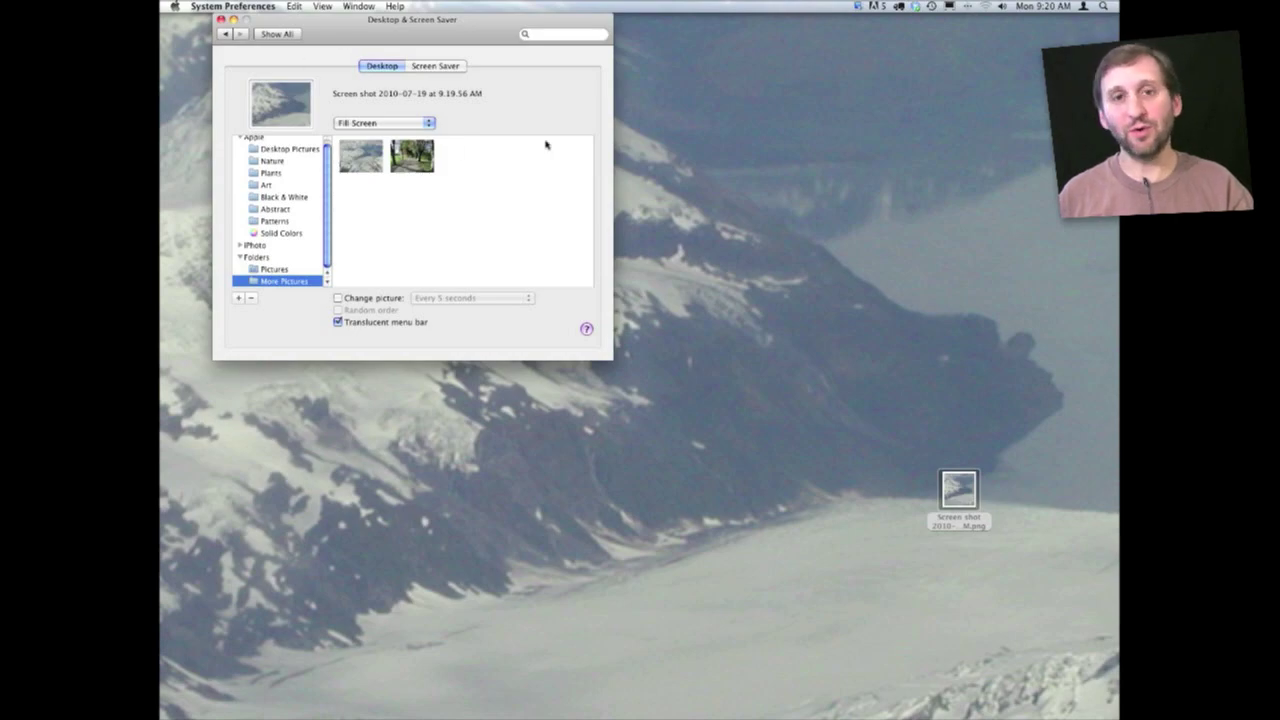
click(376, 124)
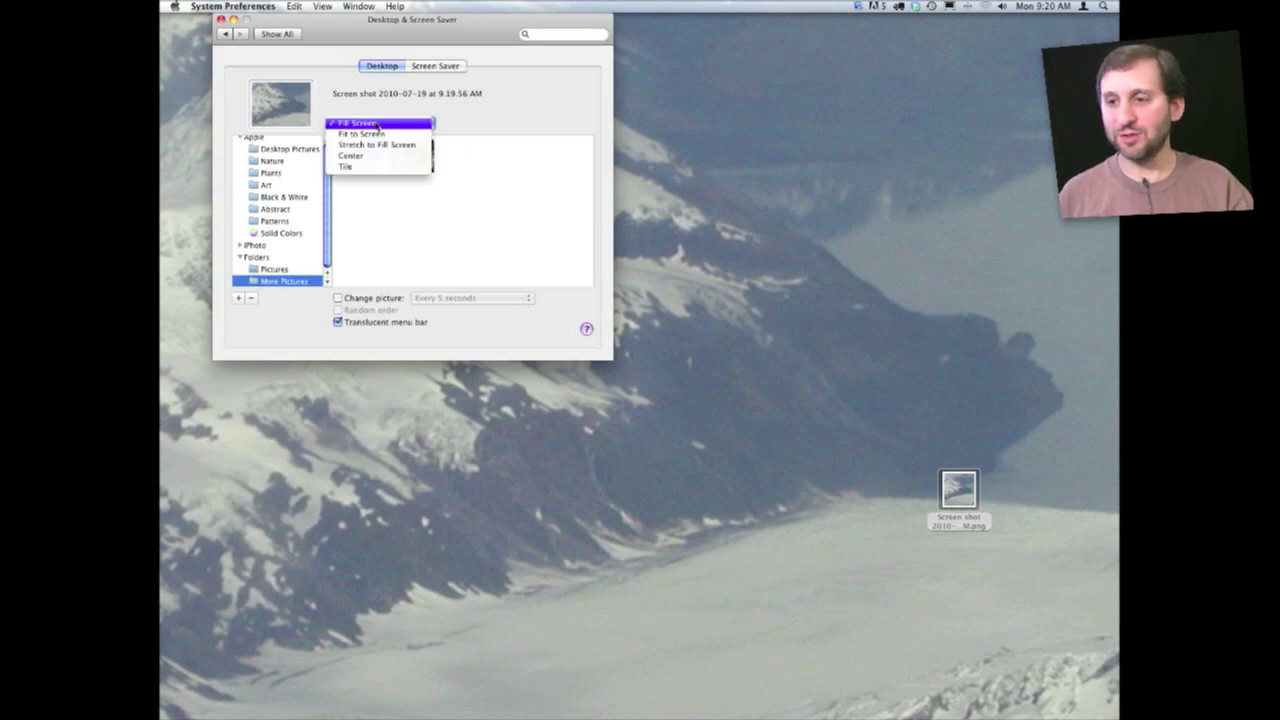
click(376, 160)
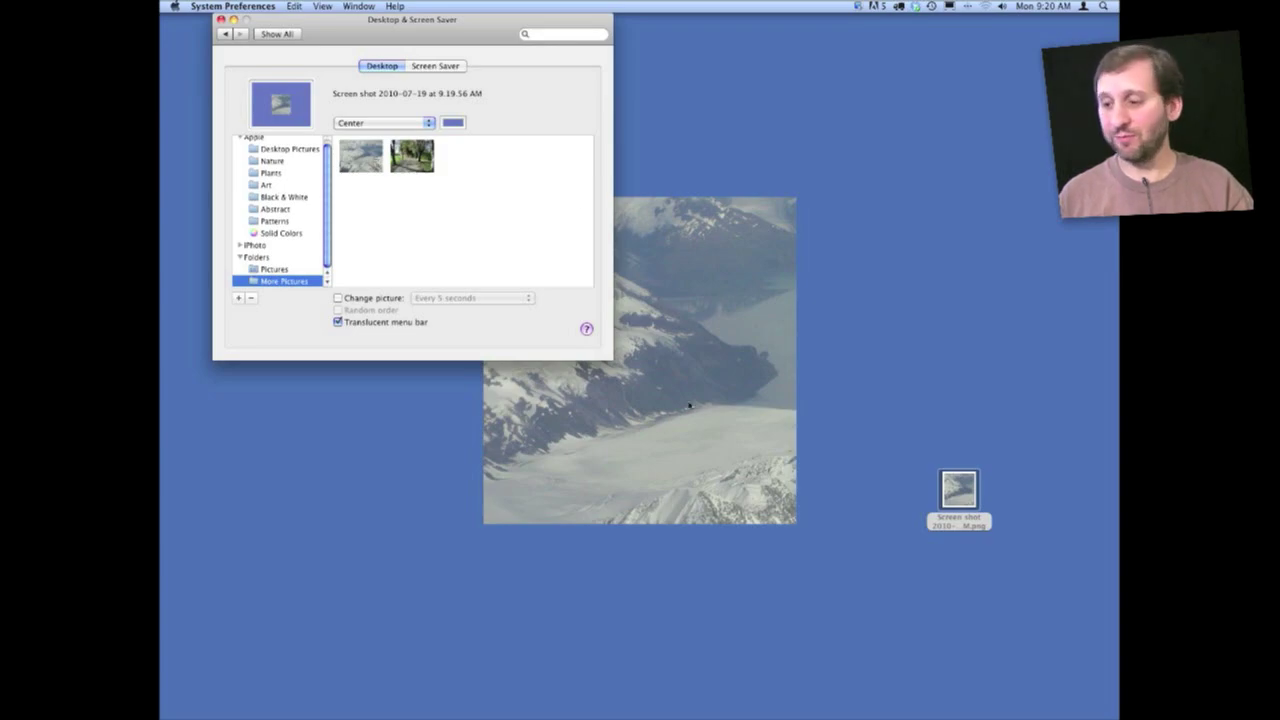
click(396, 128)
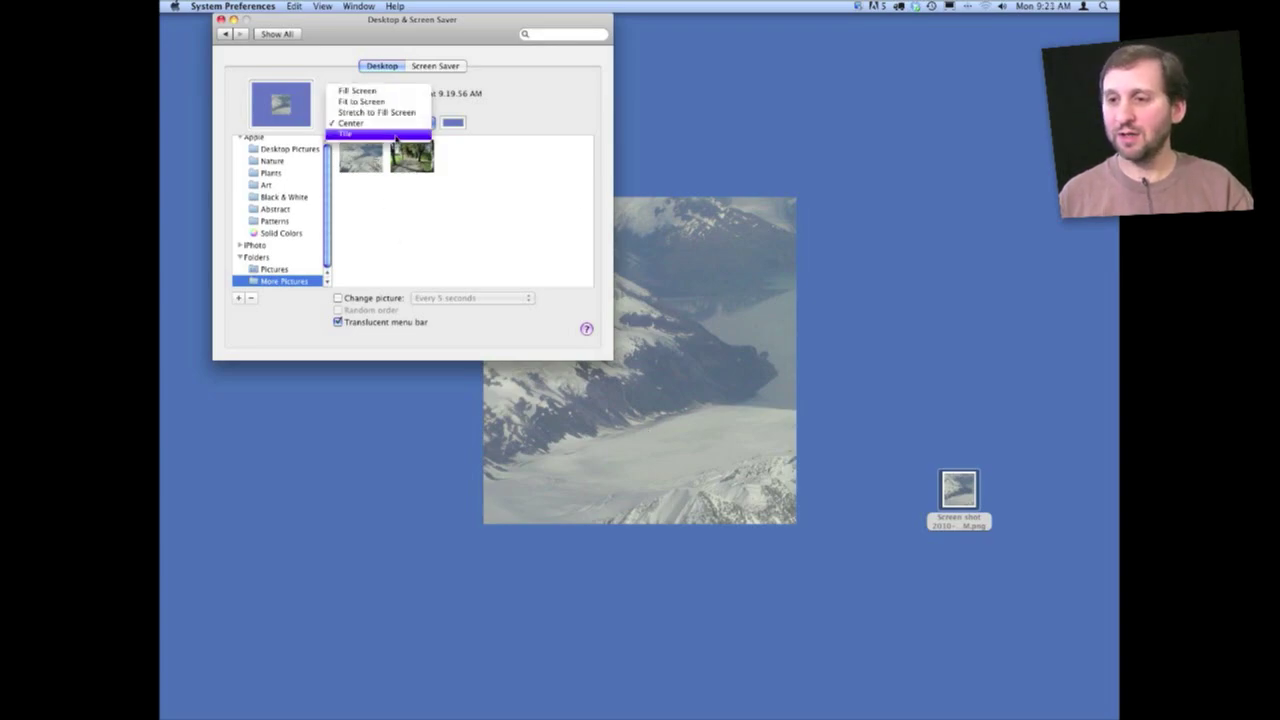
click(396, 132)
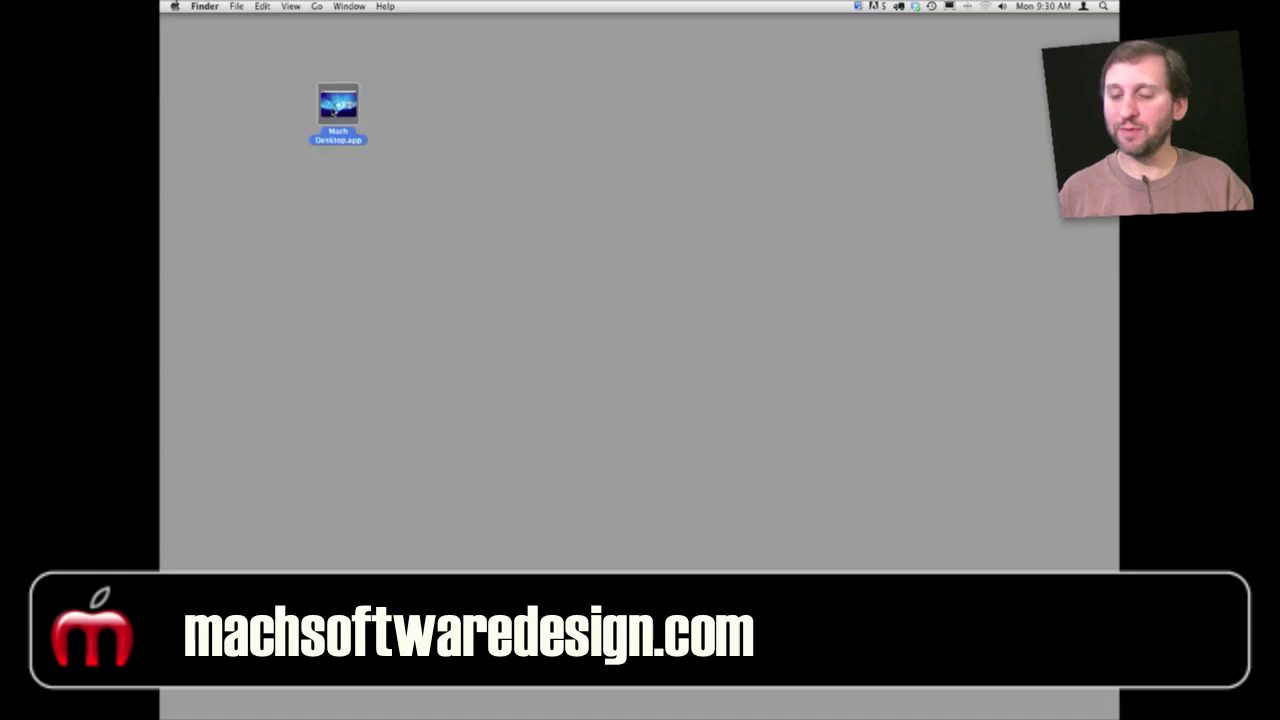
Launch Mach Desktop.app and switch its General background from particles to Quicktime Movie.
double_click(336, 108)
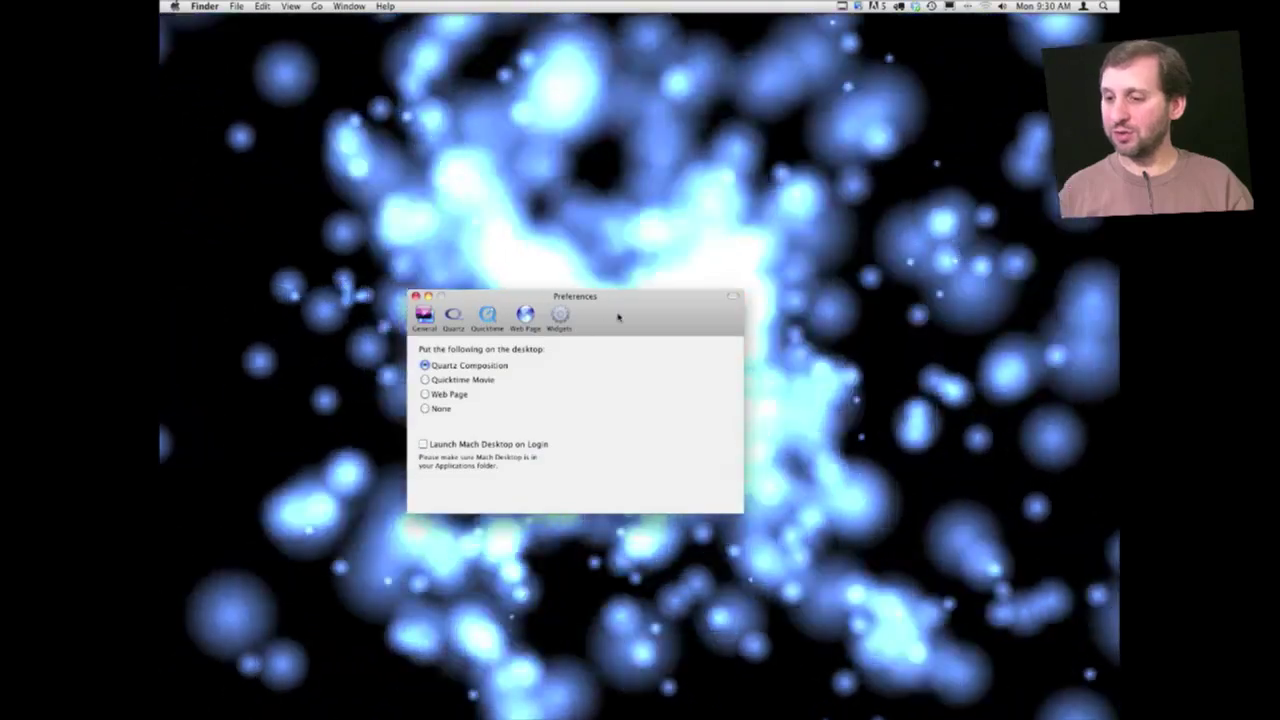
drag(617, 317, 555, 253)
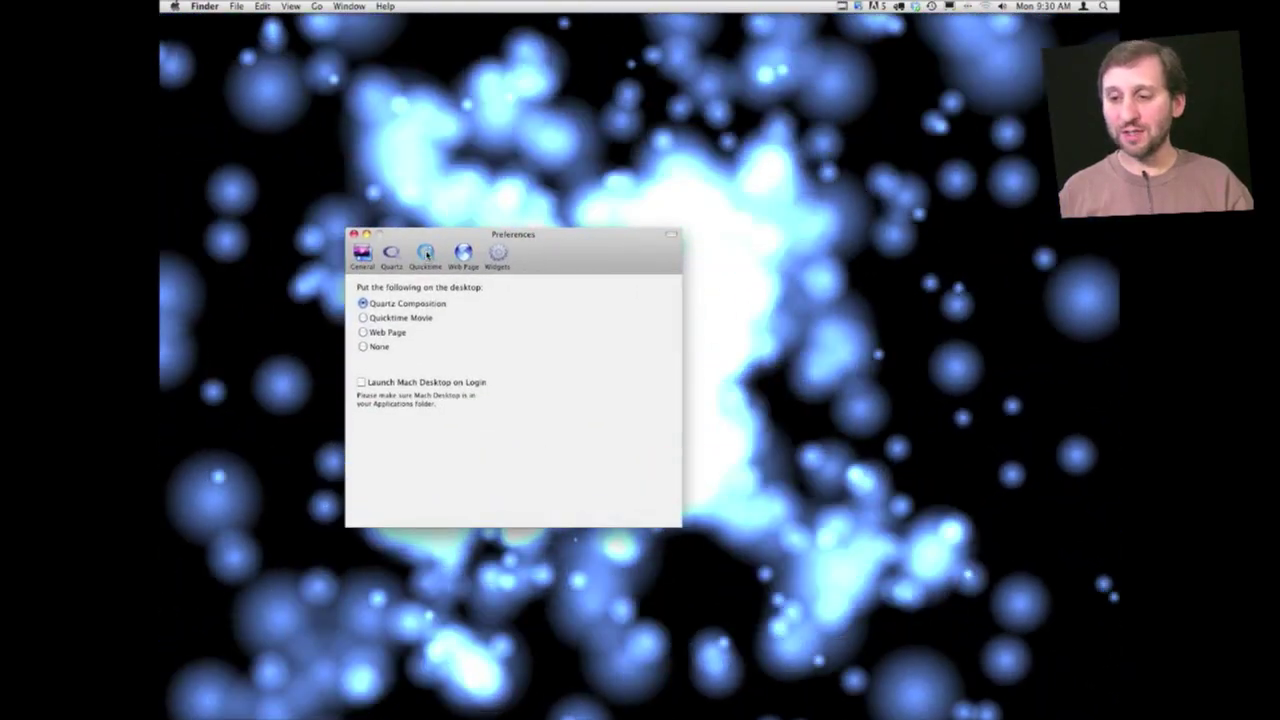
click(426, 253)
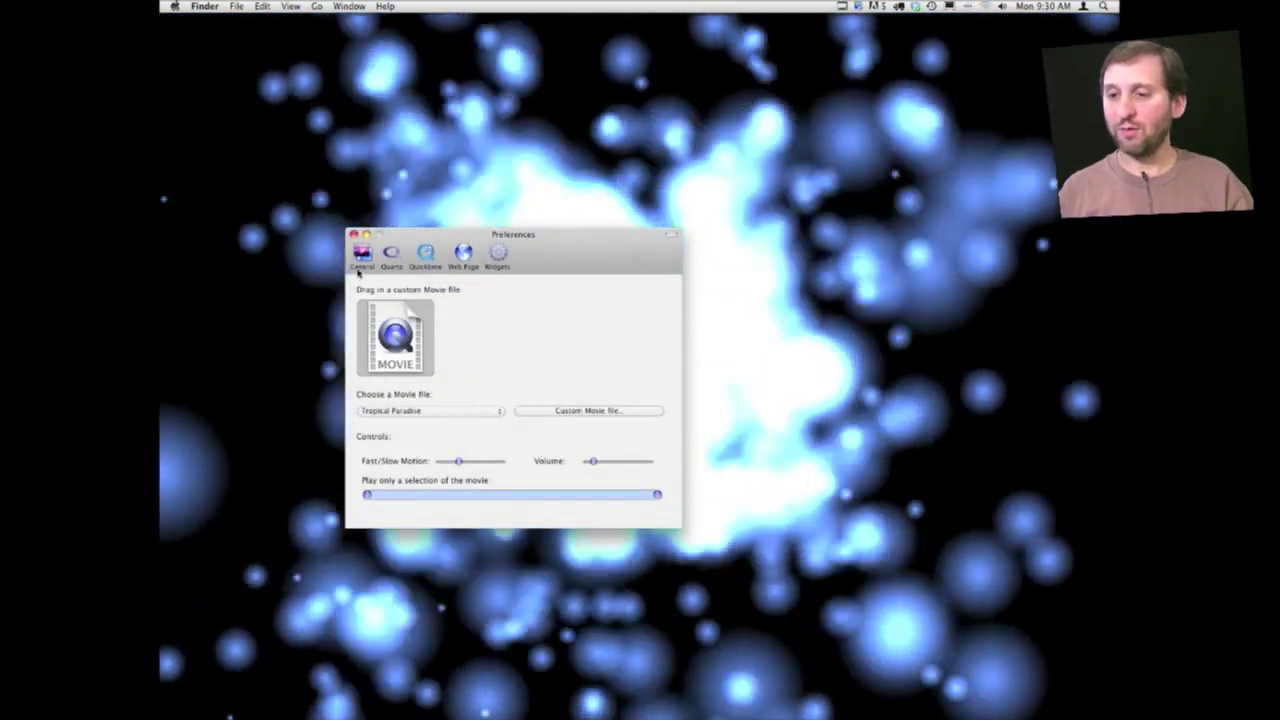
click(362, 255)
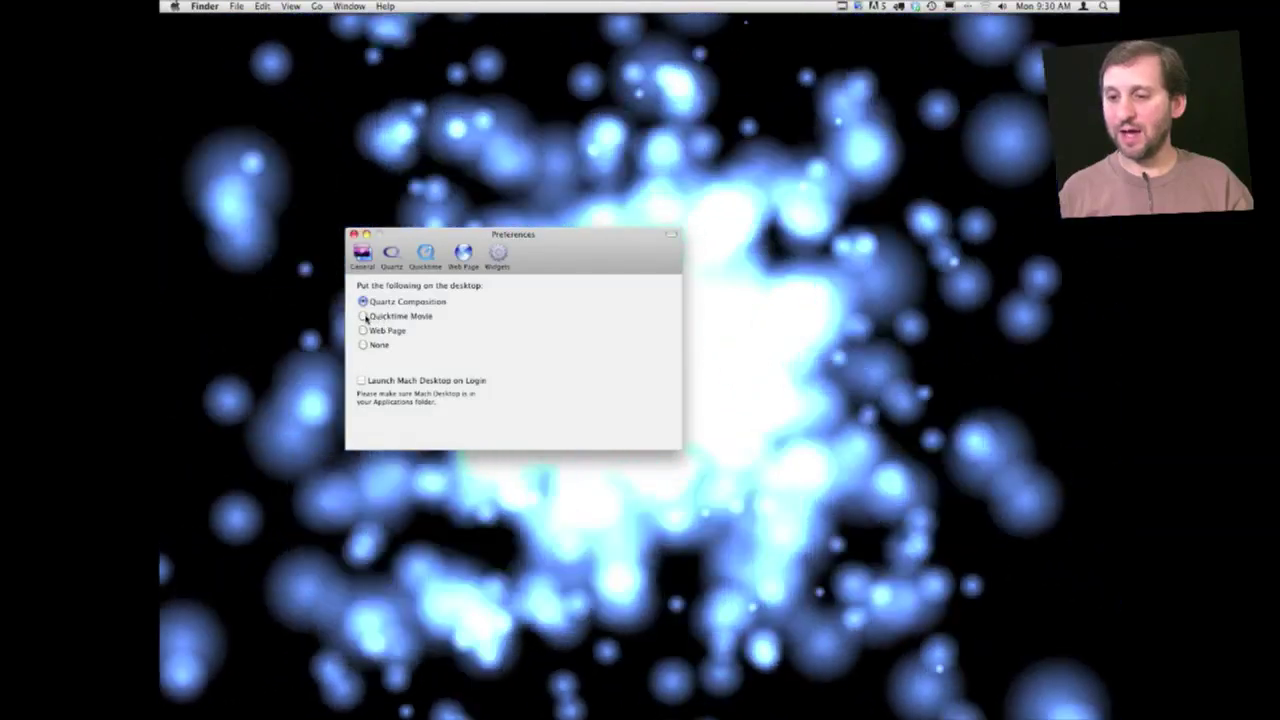
click(364, 316)
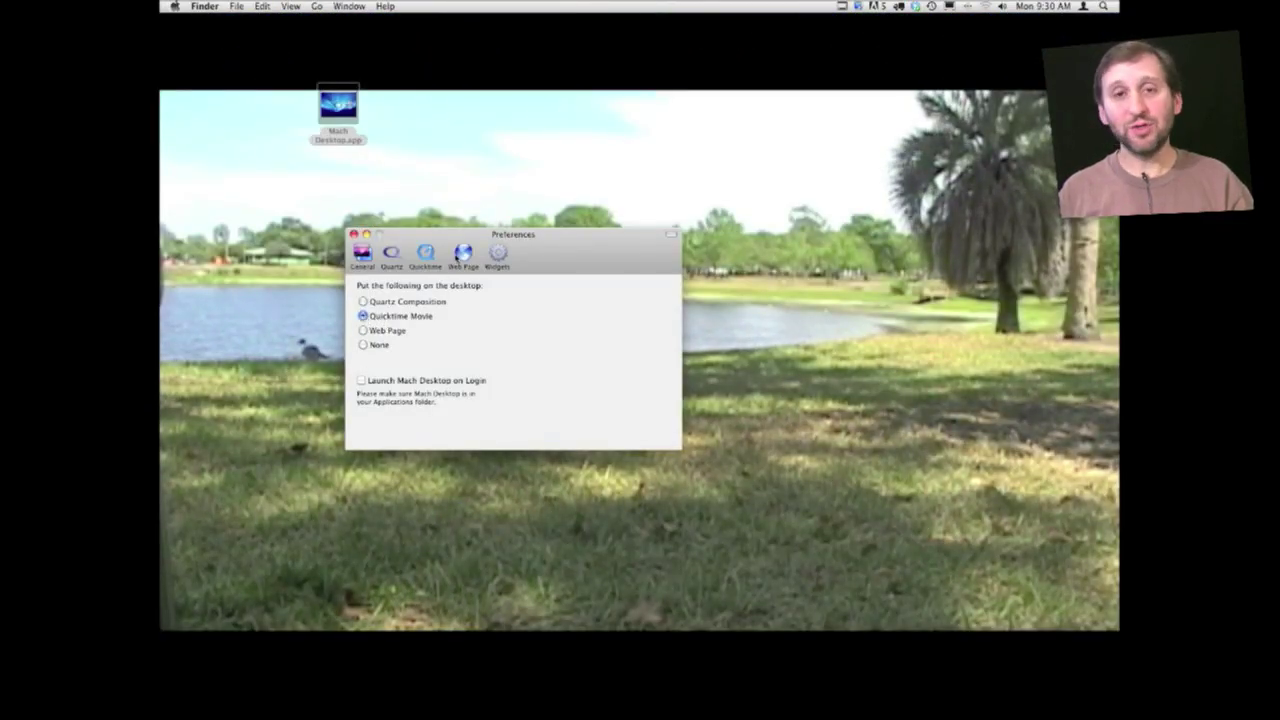
click(462, 255)
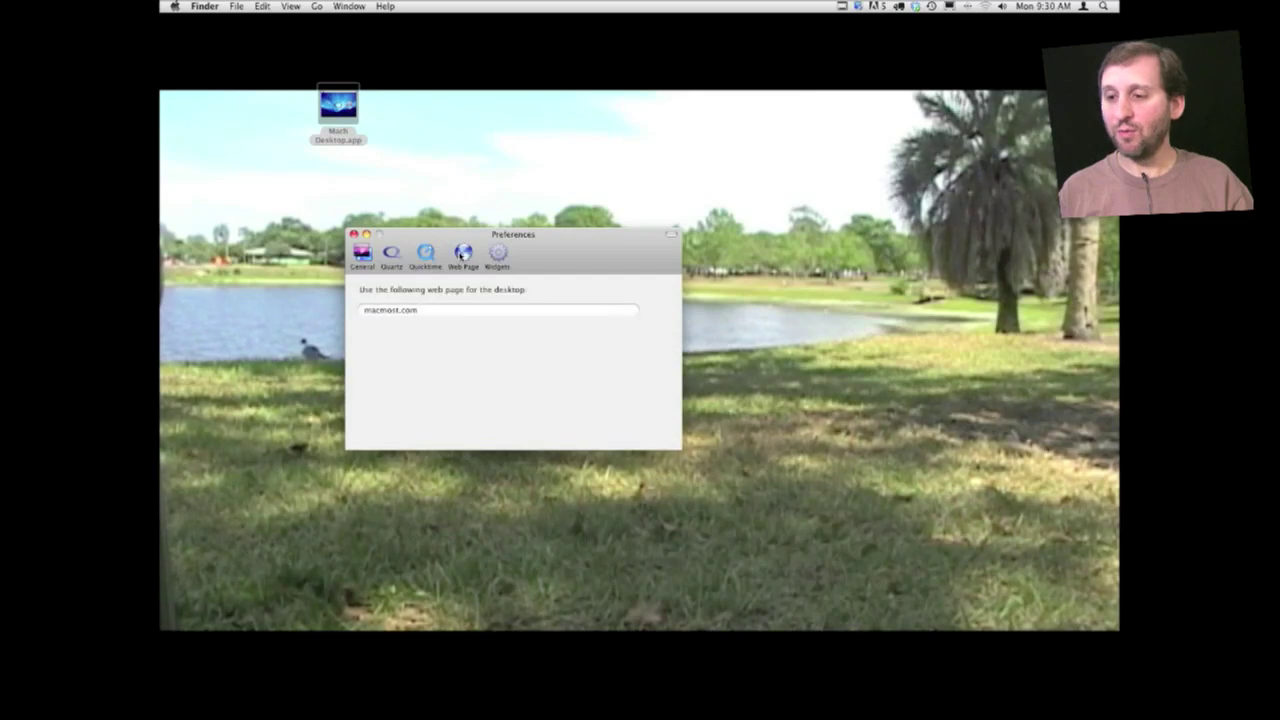
click(365, 311)
text(http://)
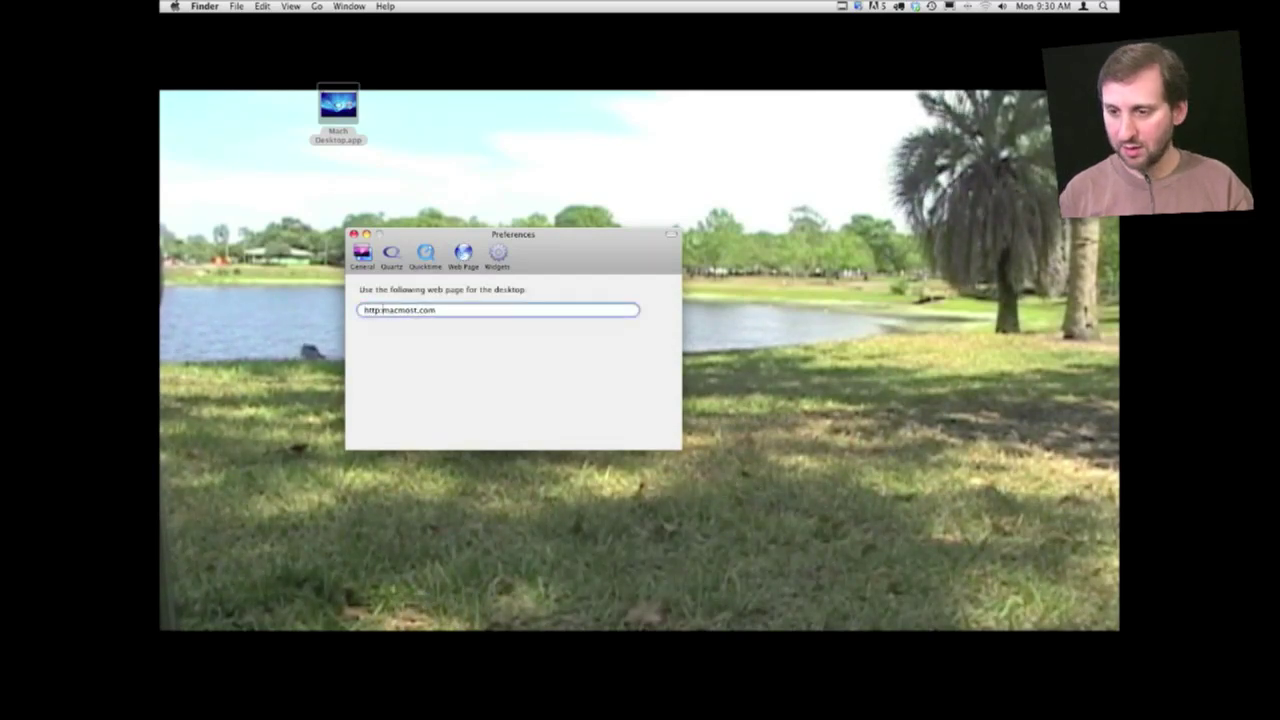
click(362, 256)
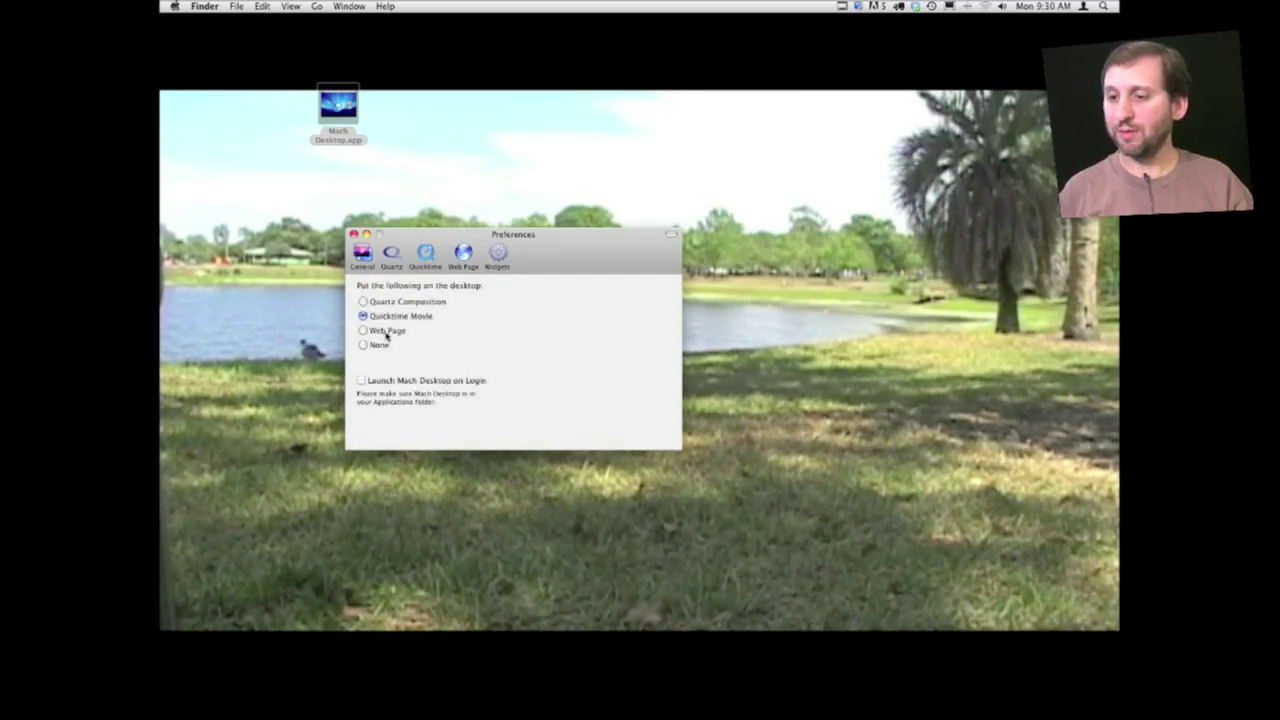
click(364, 330)
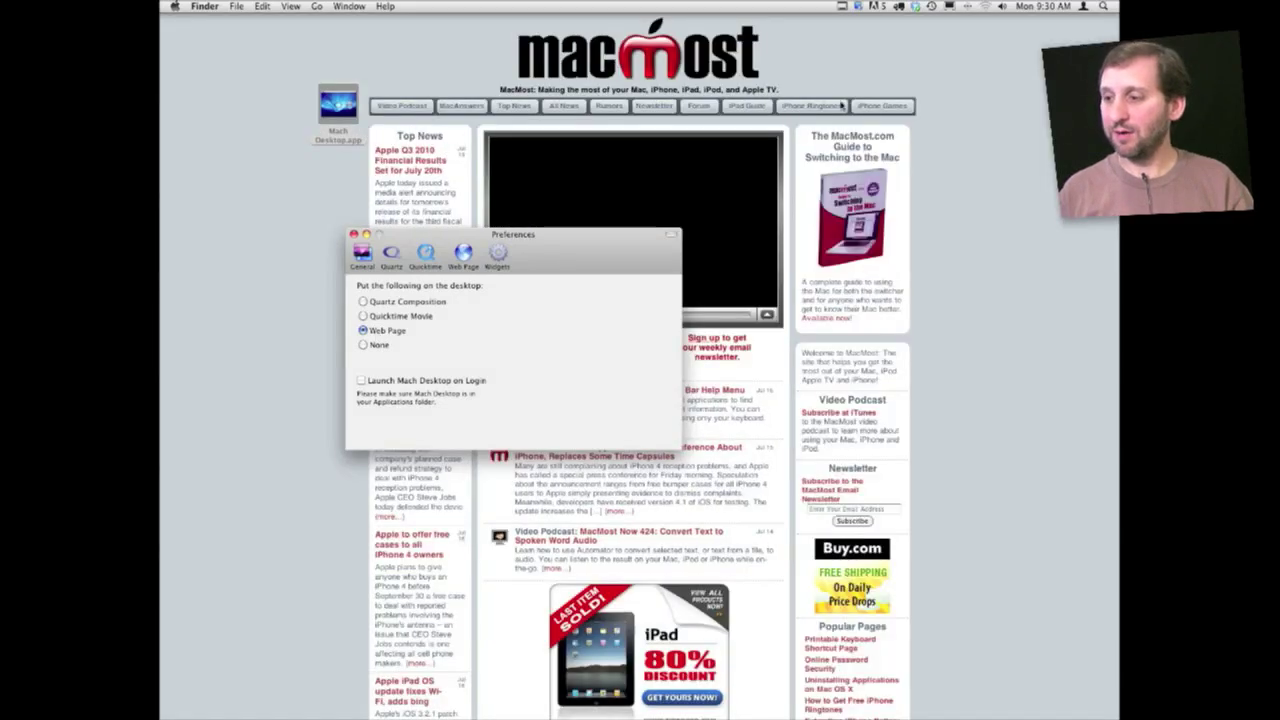
drag(513, 234, 468, 200)
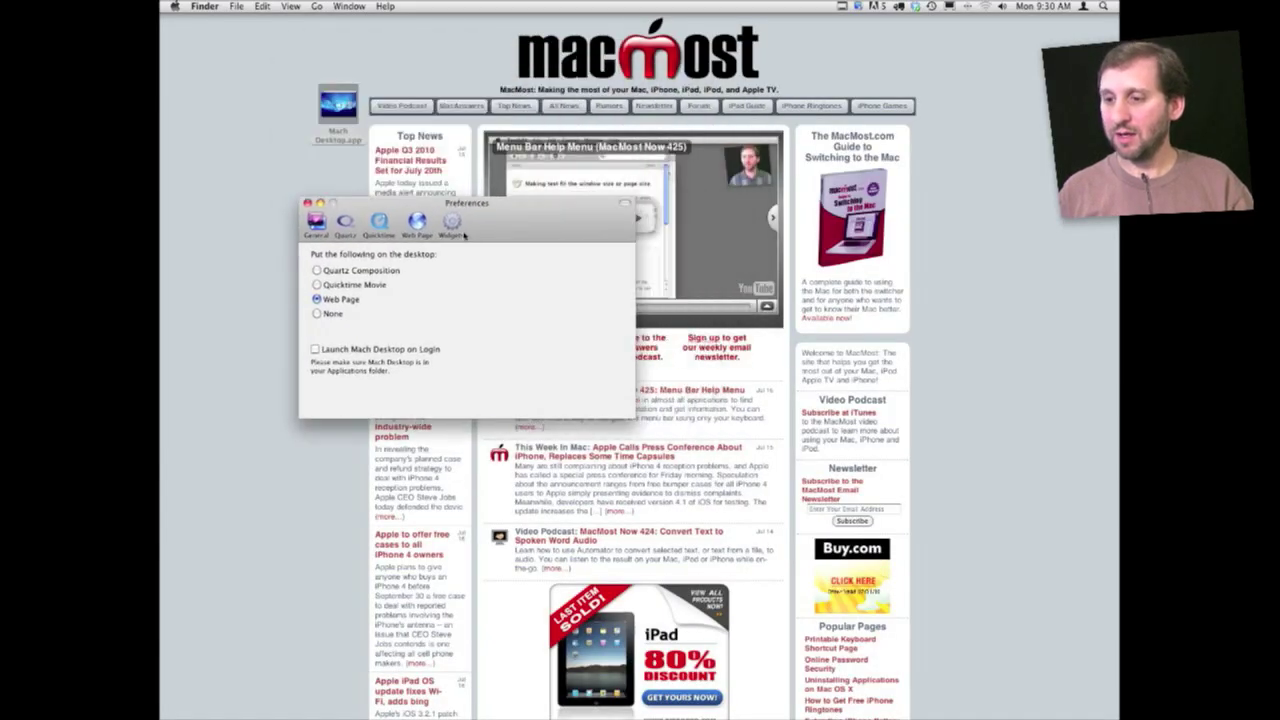
click(452, 222)
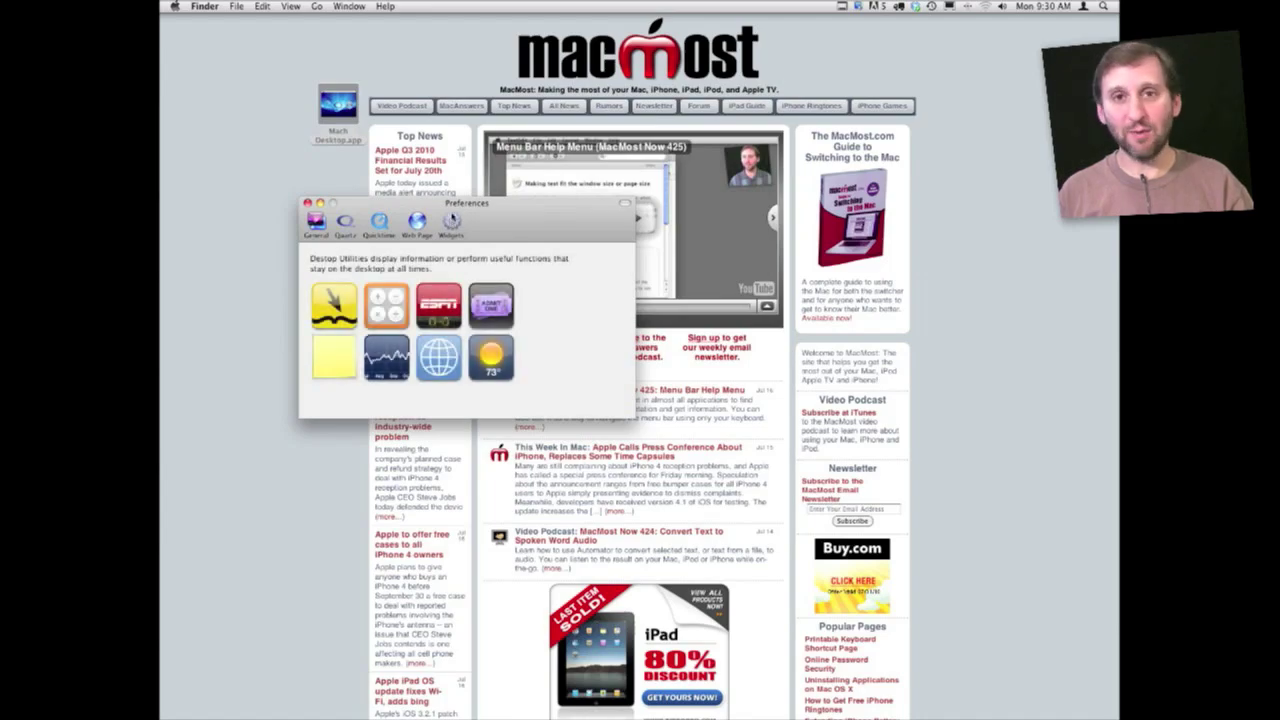